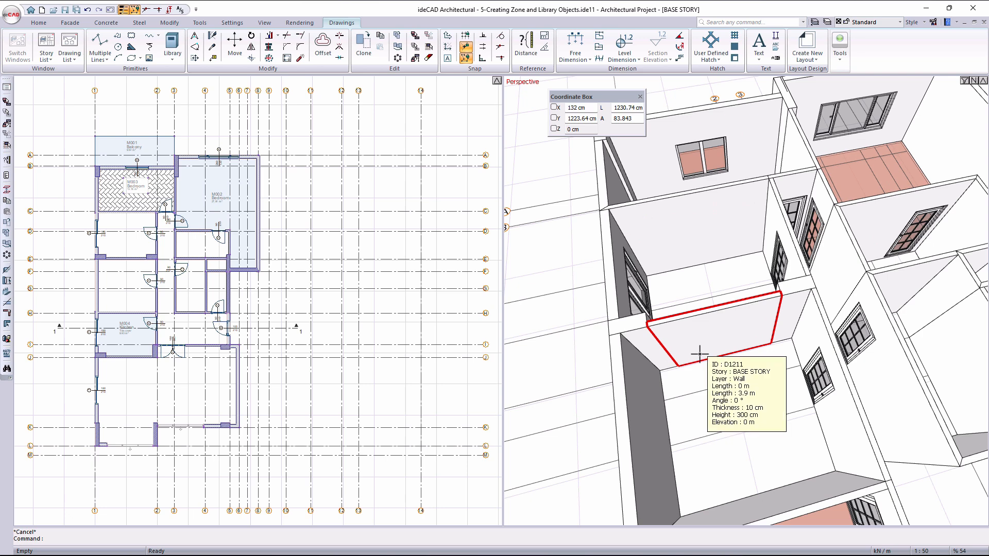
- Place a zone in the room directly above the Kitchen zone M004, with its text near the room's centre
{"action": "middle_click_drag", "start_coordinate": [290, 343], "coordinate": [450, 352]}
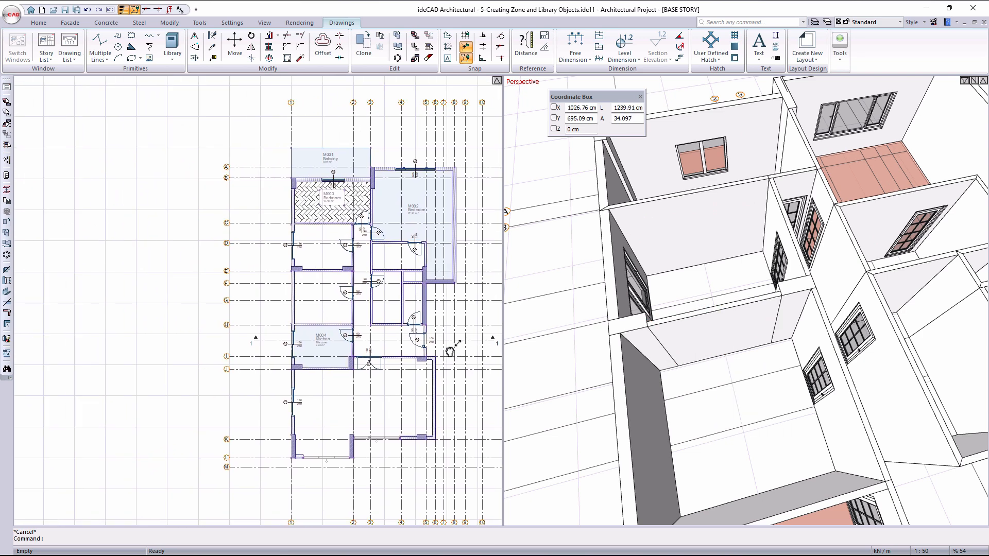
{"action": "scroll", "coordinate": [309, 227], "scroll_direction": "up", "scroll_amount": 5}
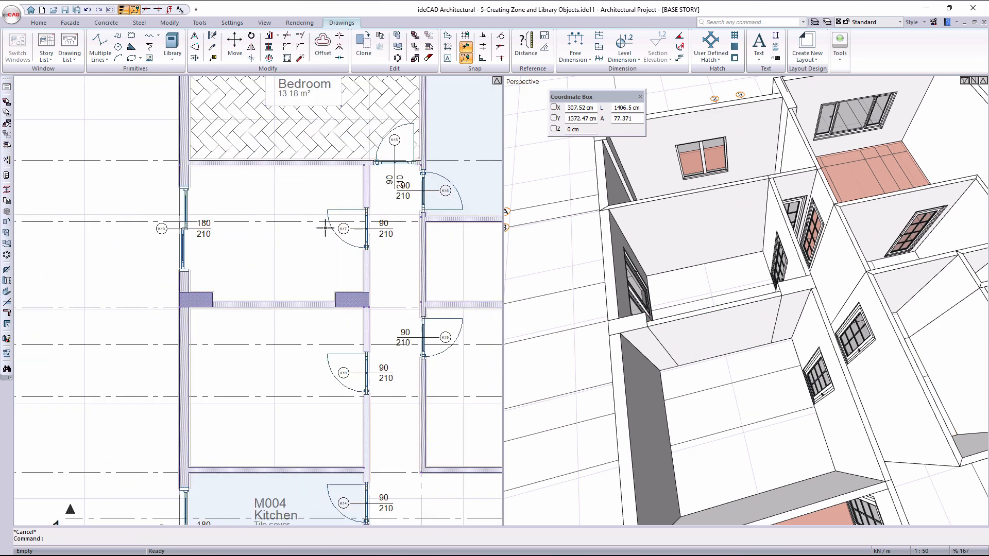
{"action": "middle_click_drag", "start_coordinate": [327, 227], "coordinate": [215, 209]}
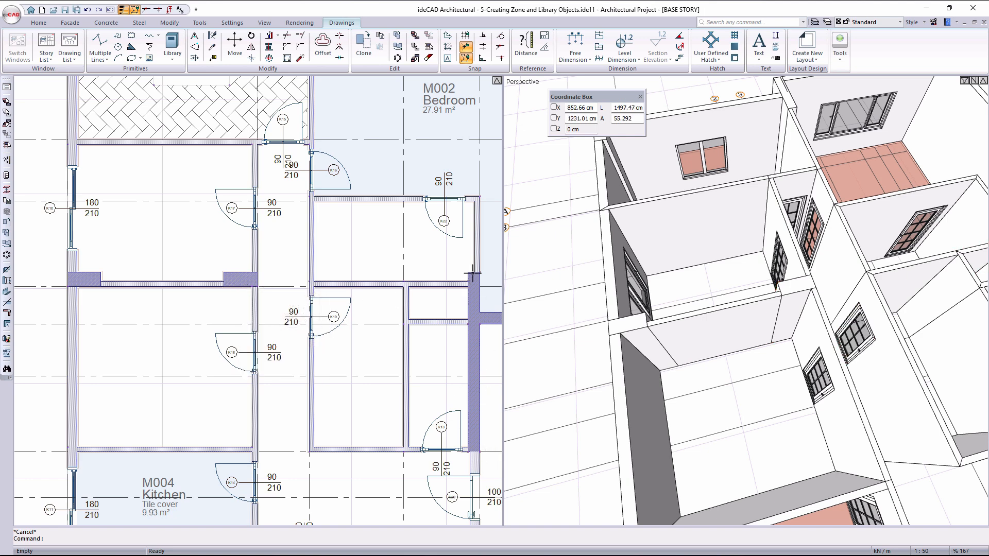
{"action": "left_click", "coordinate": [39, 22]}
{"action": "left_click", "coordinate": [229, 37]}
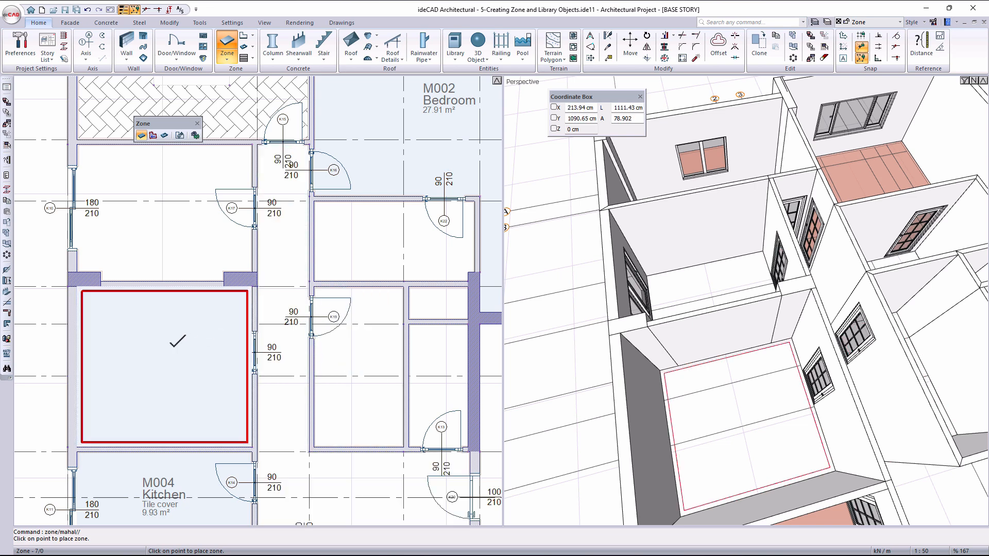
{"action": "left_click", "coordinate": [178, 341]}
{"action": "left_click", "coordinate": [169, 352]}
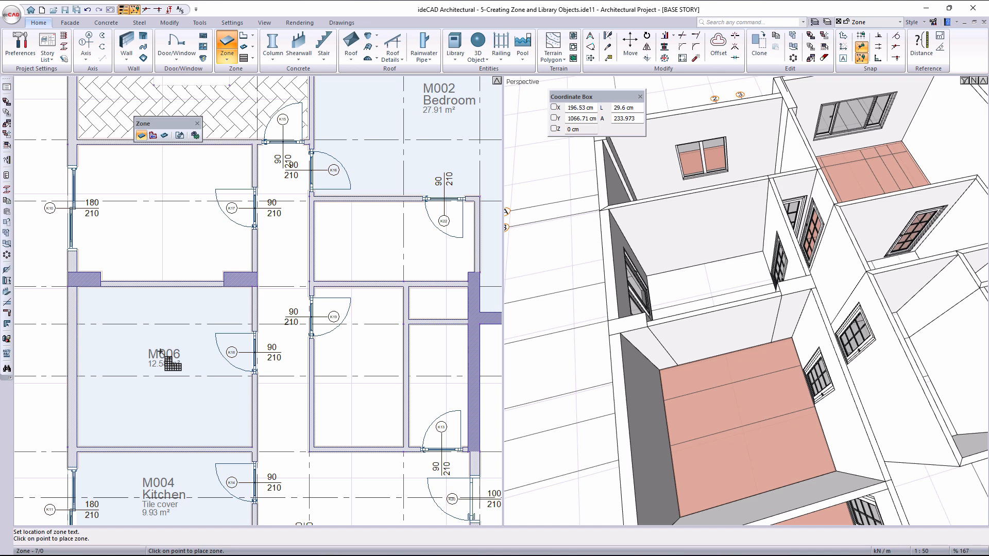
- In the zone settings for the next zone, set the name to Room, the zone ID to M005 and the structure ID to A
{"action": "scroll", "coordinate": [146, 400], "scroll_direction": "up", "scroll_amount": 2}
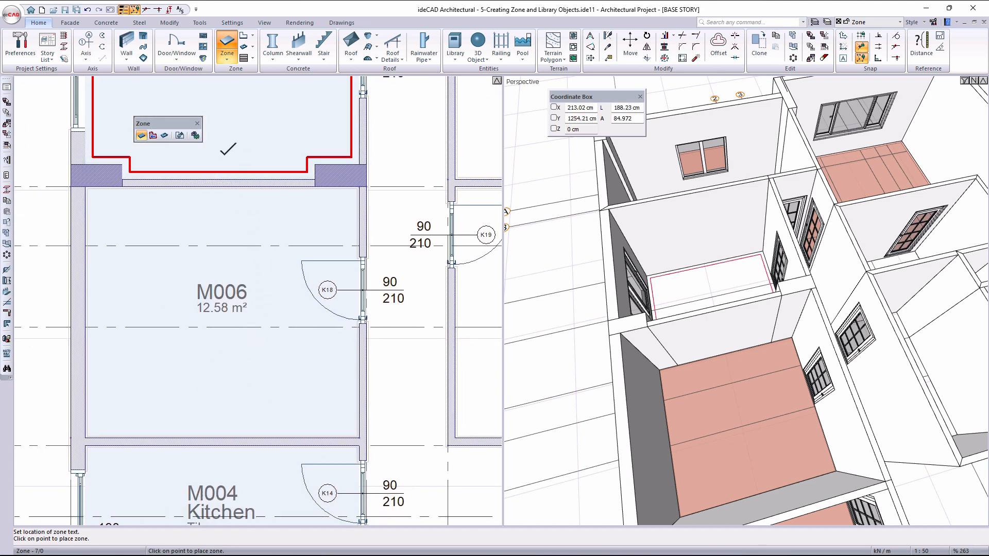
{"action": "left_click", "coordinate": [195, 135]}
{"action": "left_click", "coordinate": [386, 179]}
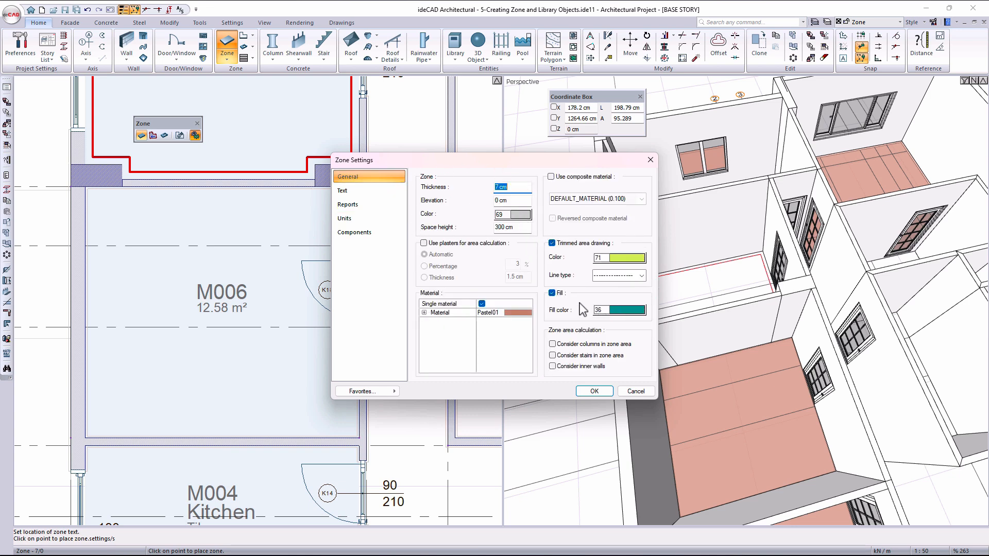
{"action": "left_click", "coordinate": [424, 312]}
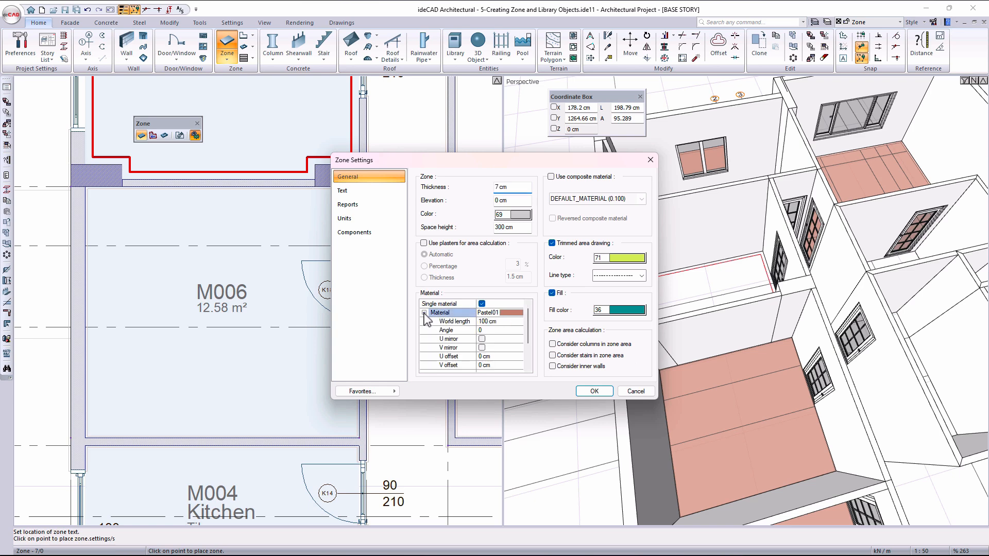
{"action": "left_click", "coordinate": [355, 191]}
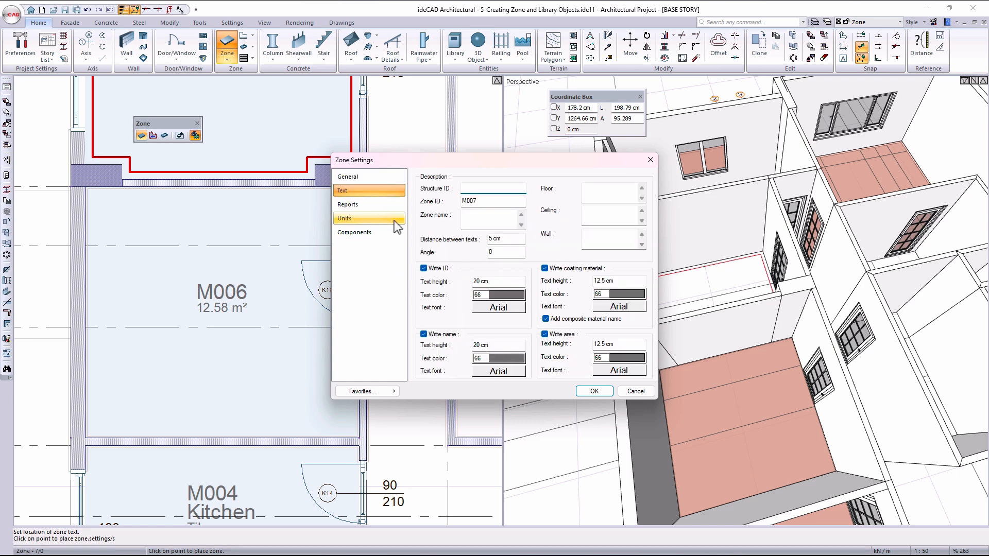
{"action": "left_click", "coordinate": [488, 225]}
{"action": "type", "text": "Room"}
{"action": "left_click", "coordinate": [477, 200]}
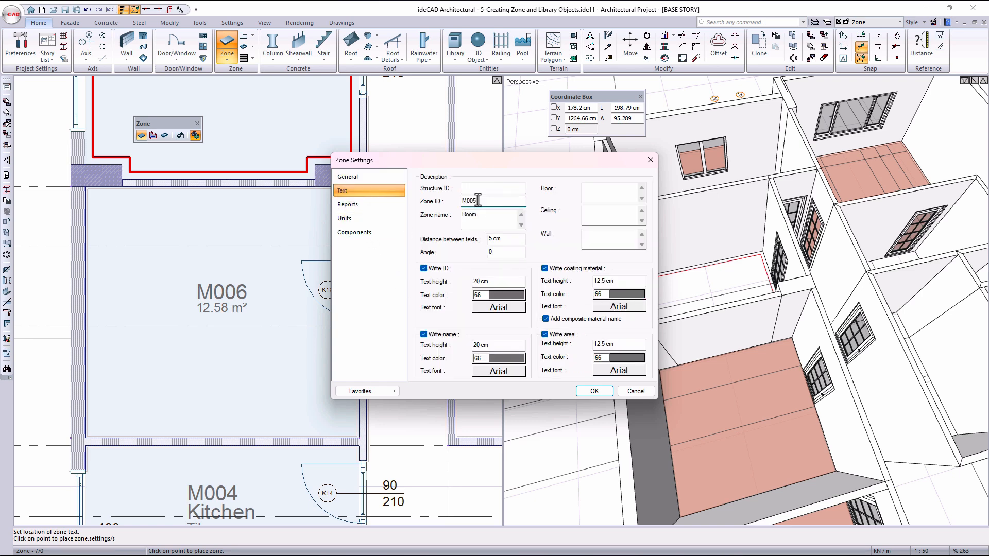
{"action": "left_click", "coordinate": [480, 192]}
- Describe the zone's coatings as Wooden parquet for the floor, Paint for the ceiling and Wallpaper for the wall
{"action": "left_click", "coordinate": [598, 194]}
{"action": "type", "text": "Wooden parque"}
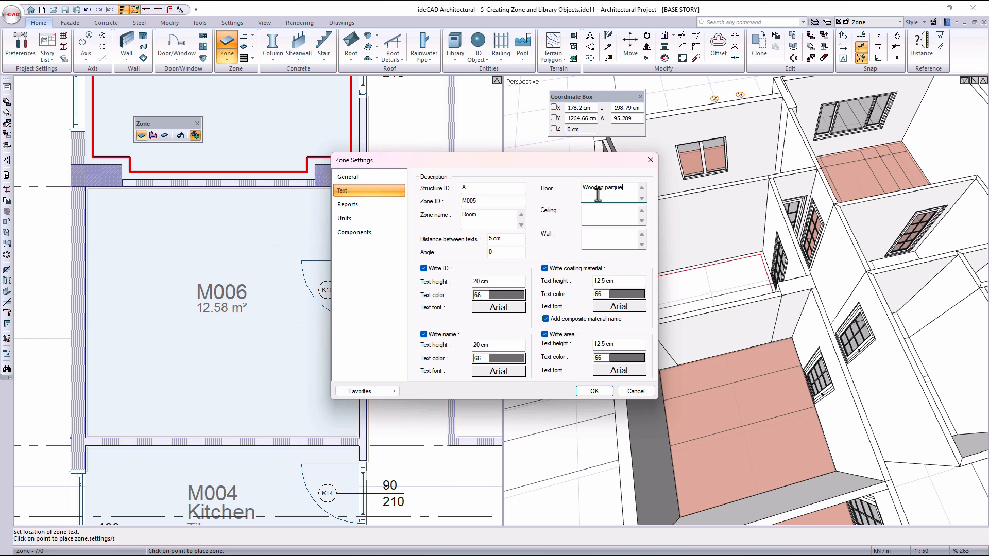
{"action": "type", "text": "t"}
{"action": "left_click", "coordinate": [594, 217]}
{"action": "type", "text": "Paint"}
{"action": "left_click", "coordinate": [610, 240]}
{"action": "type", "text": "Wallpaper"}
{"action": "left_click", "coordinate": [576, 320]}
- Enable the use of plasters for the zone area calculation in Automatic mode and accept the zone settings
{"action": "left_click", "coordinate": [389, 178]}
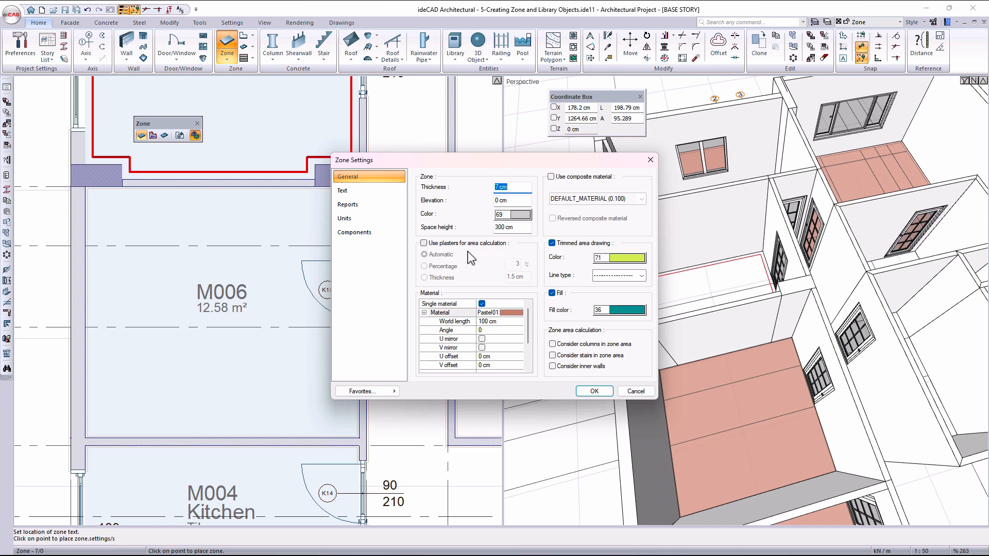
{"action": "left_click", "coordinate": [424, 242]}
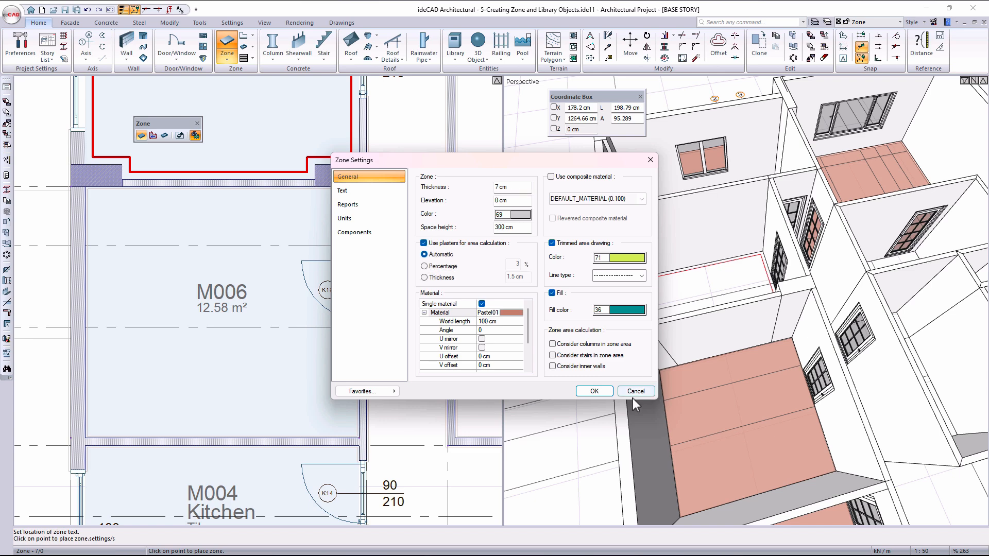
{"action": "left_click", "coordinate": [593, 391]}
- Place the zone in the room between zone M006 and the herringbone-hatched Bedroom, and leave the Zone command
{"action": "middle_click_drag", "start_coordinate": [288, 168], "coordinate": [358, 361]}
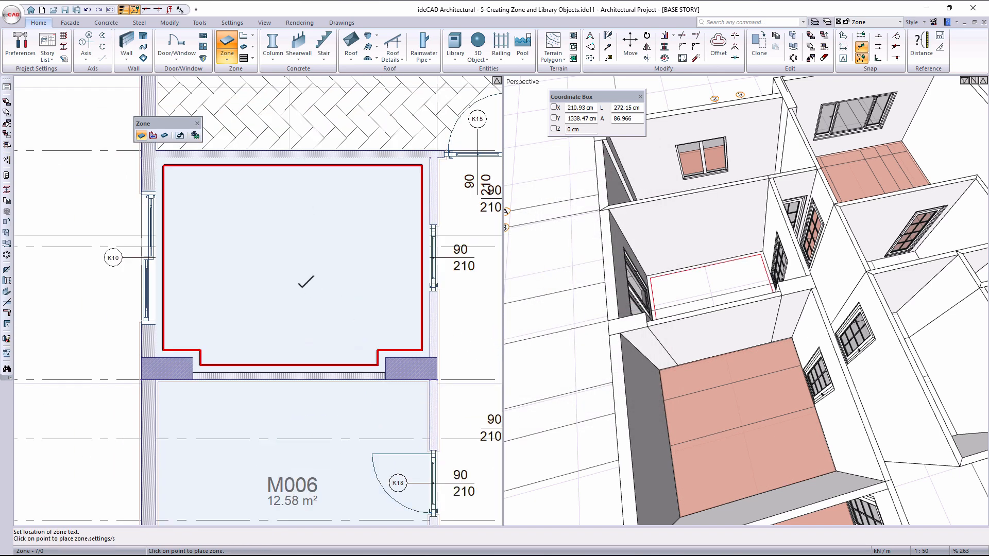
{"action": "left_click", "coordinate": [299, 283]}
{"action": "scroll", "coordinate": [299, 255], "scroll_direction": "up", "scroll_amount": 1}
{"action": "key", "text": "Escape"}
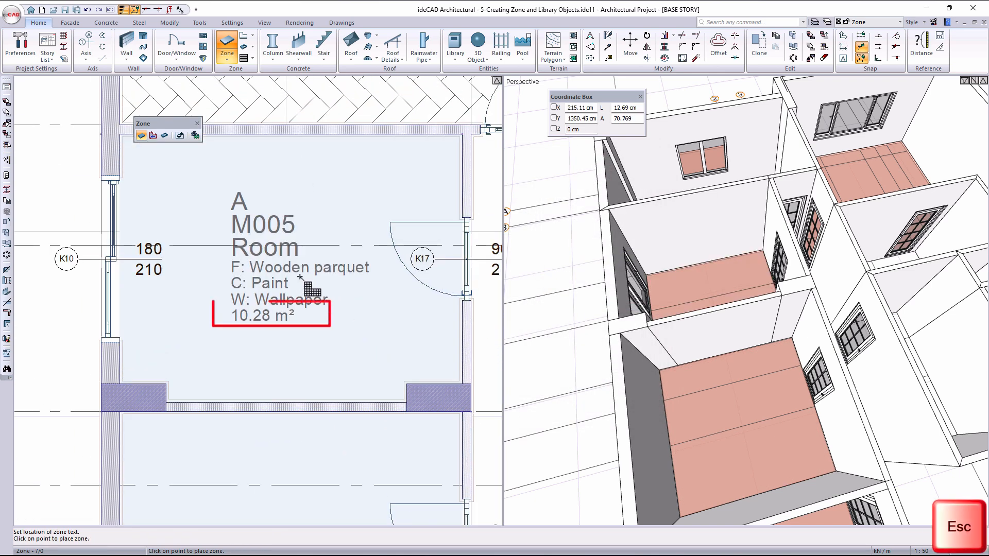
- Turn off the use of plasters for area calculation in the settings of zone M005
{"action": "double_click", "coordinate": [269, 282]}
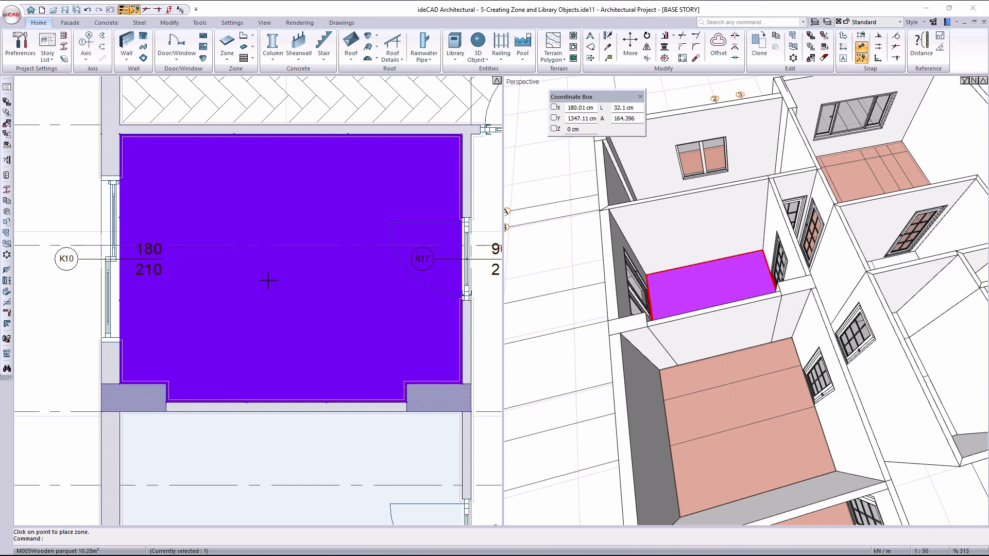
{"action": "left_click", "coordinate": [452, 249]}
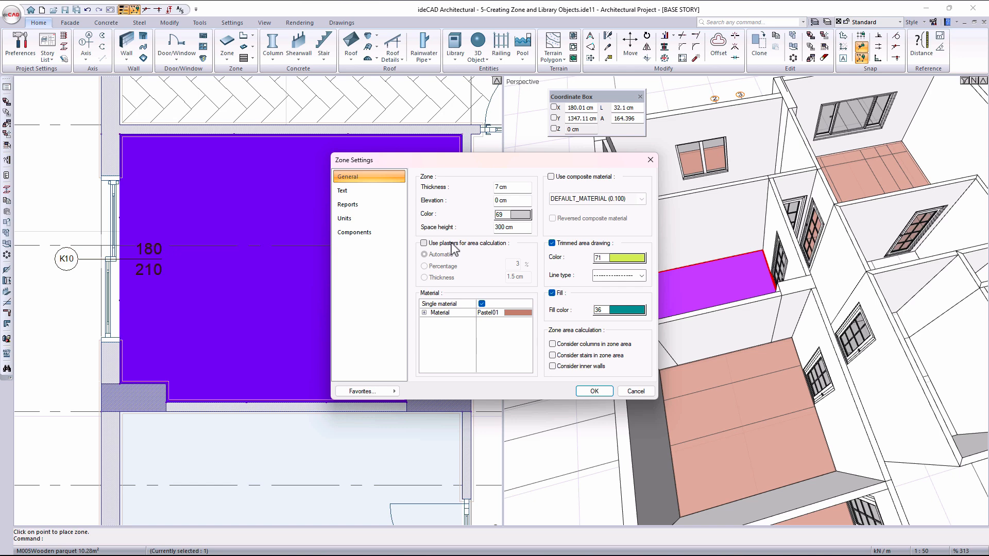
{"action": "left_click", "coordinate": [595, 391]}
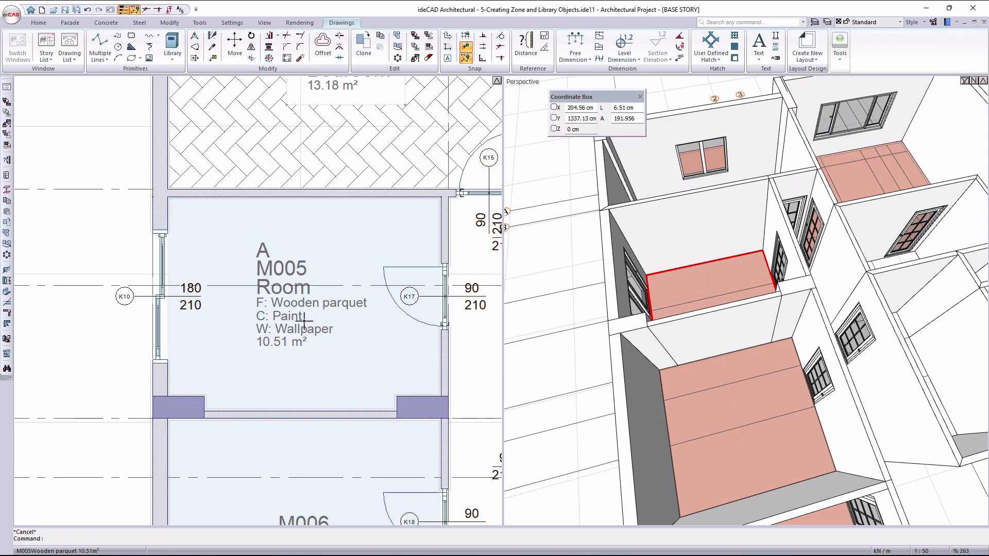
- Make zone M005 use the composite material Wood parquet coating (0.055)
{"action": "double_click", "coordinate": [435, 251]}
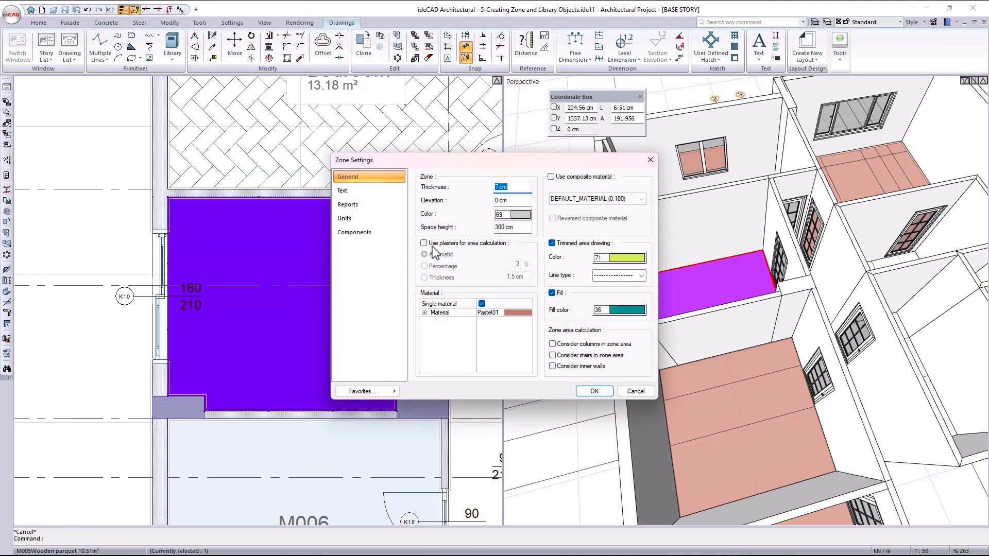
{"action": "left_click", "coordinate": [551, 177]}
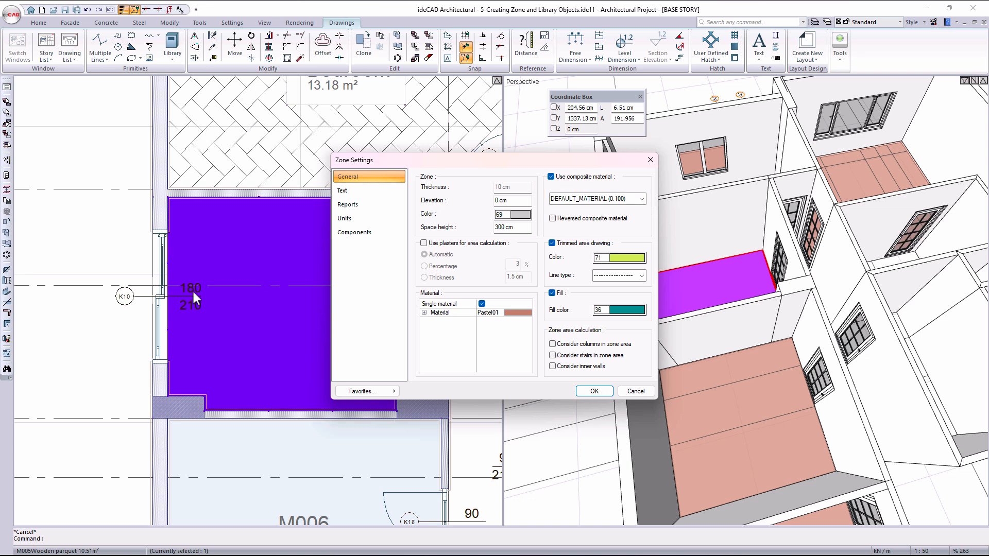
{"action": "left_click", "coordinate": [575, 200]}
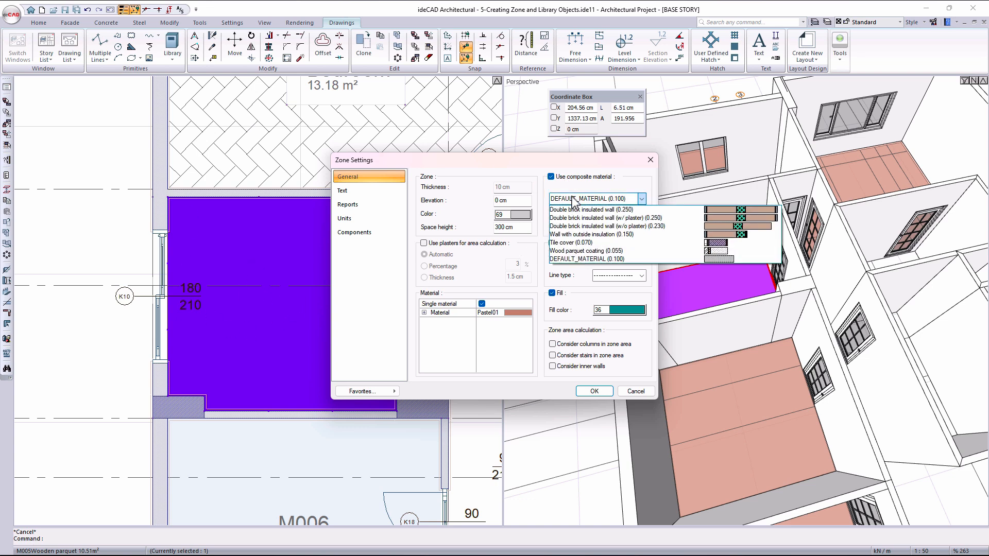
{"action": "left_click", "coordinate": [585, 251]}
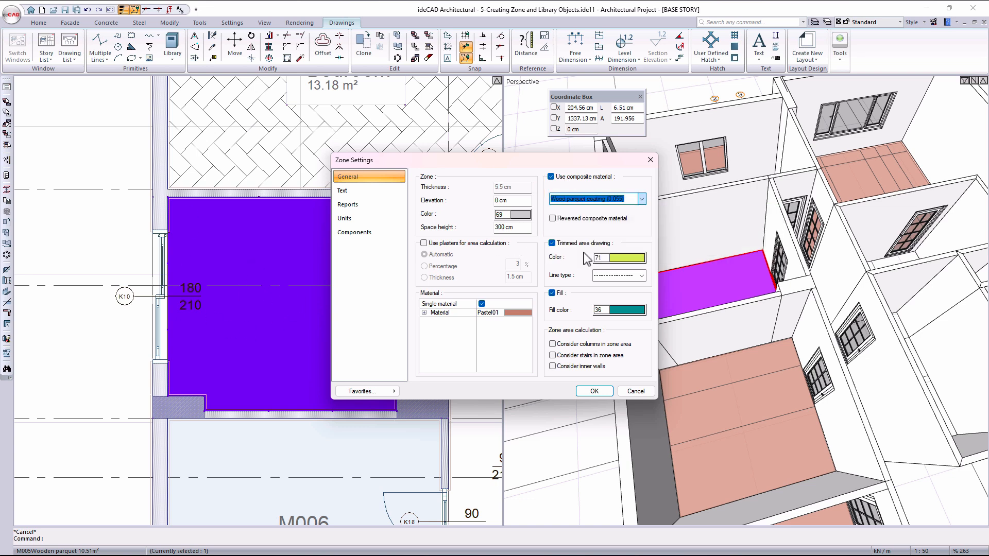
{"action": "left_click", "coordinate": [593, 392]}
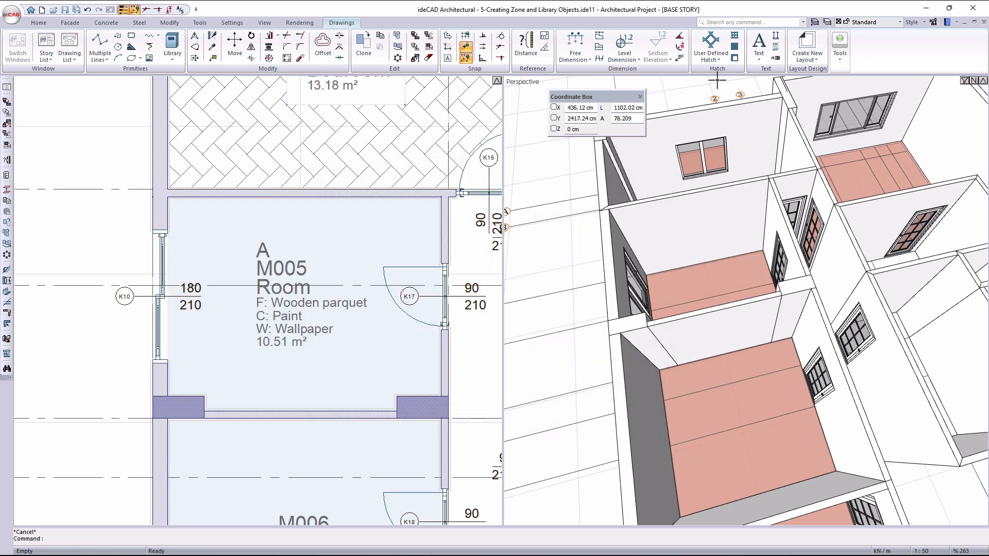
- Draw a horizontal section line through the lower part of zone M005, past both side walls, facing the herringbone-hatched Bedroom
{"action": "left_click", "coordinate": [840, 46]}
{"action": "left_click", "coordinate": [830, 88]}
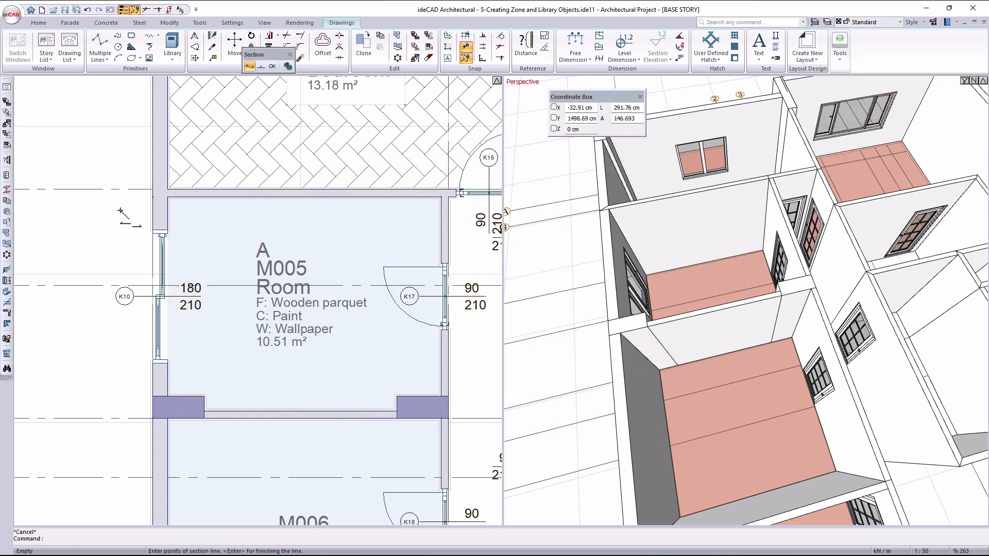
{"action": "left_click", "coordinate": [63, 355]}
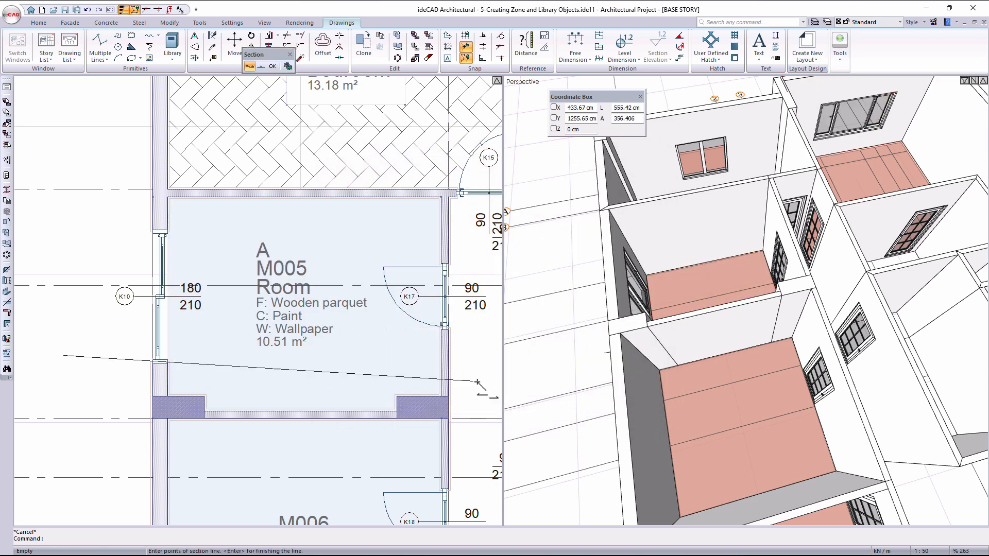
{"action": "left_click", "coordinate": [483, 355]}
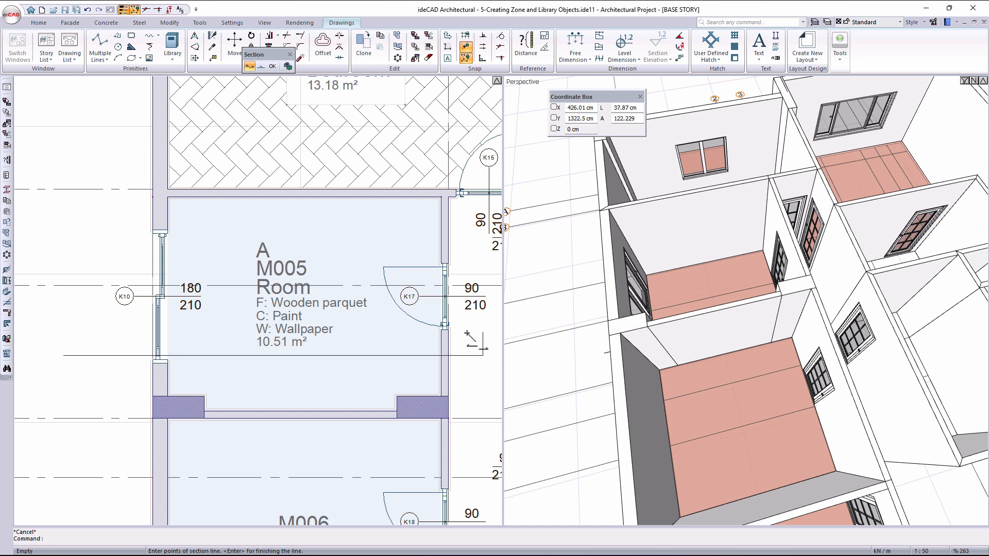
{"action": "right_click", "coordinate": [458, 338]}
{"action": "left_click", "coordinate": [496, 414]}
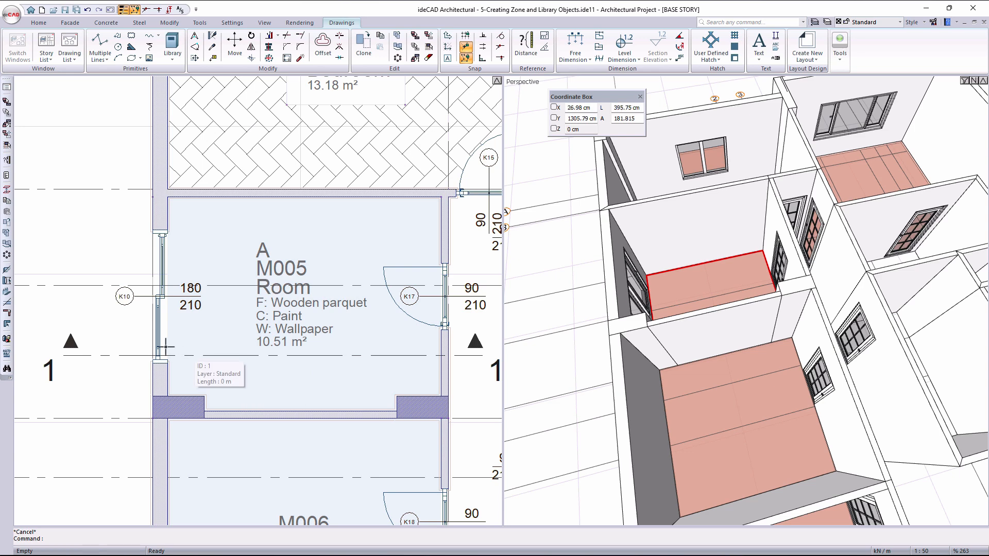
- Generate the section from the new section line, inspect the floor layer labels of zone M005 and return to the plan
{"action": "left_click", "coordinate": [73, 346]}
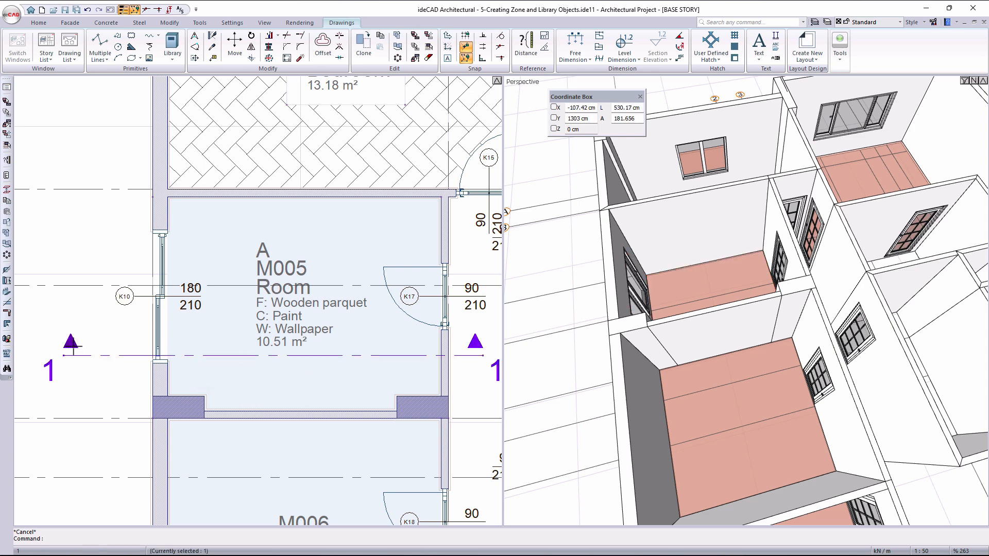
{"action": "double_click", "coordinate": [73, 344]}
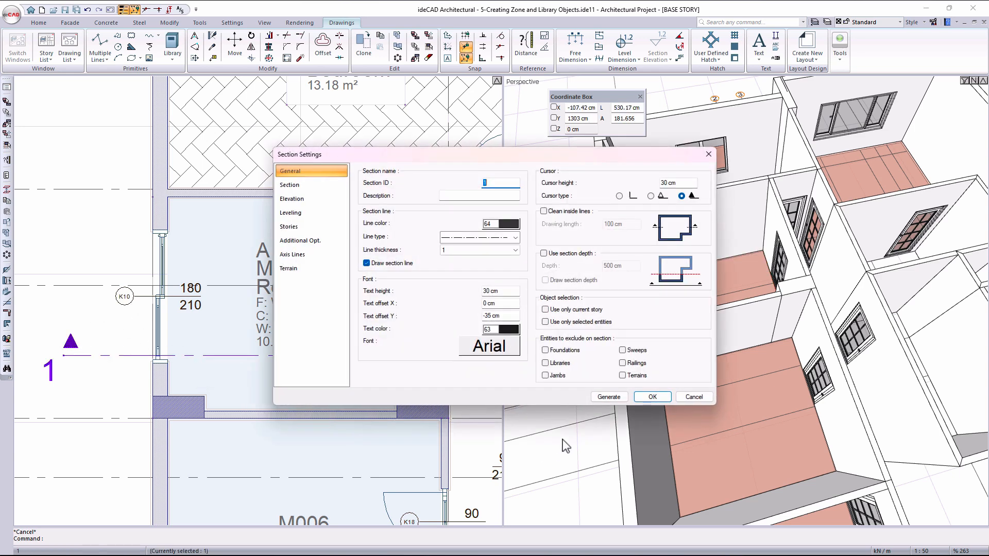
{"action": "left_click", "coordinate": [609, 398]}
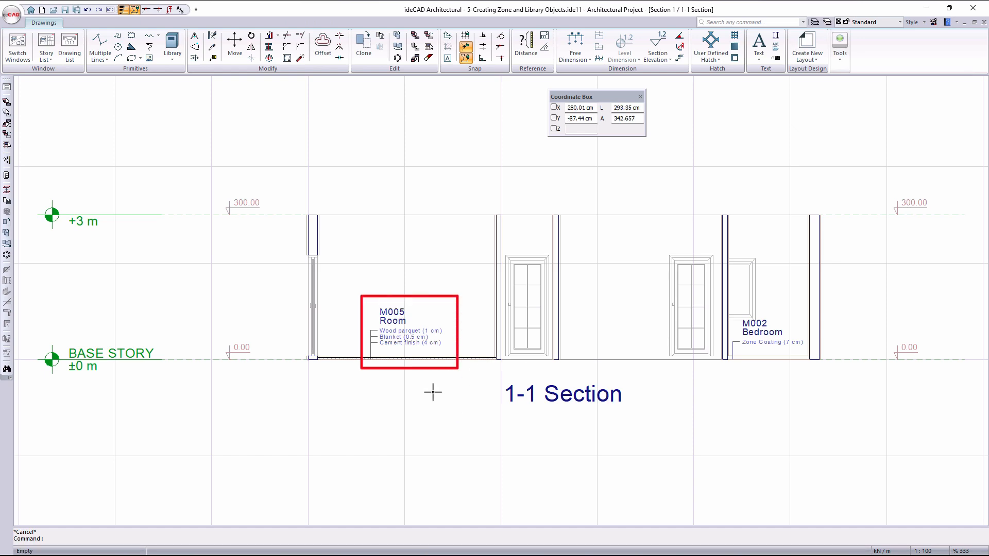
{"action": "scroll", "coordinate": [394, 349], "scroll_direction": "up", "scroll_amount": 3}
{"action": "scroll", "coordinate": [394, 348], "scroll_direction": "up", "scroll_amount": 3}
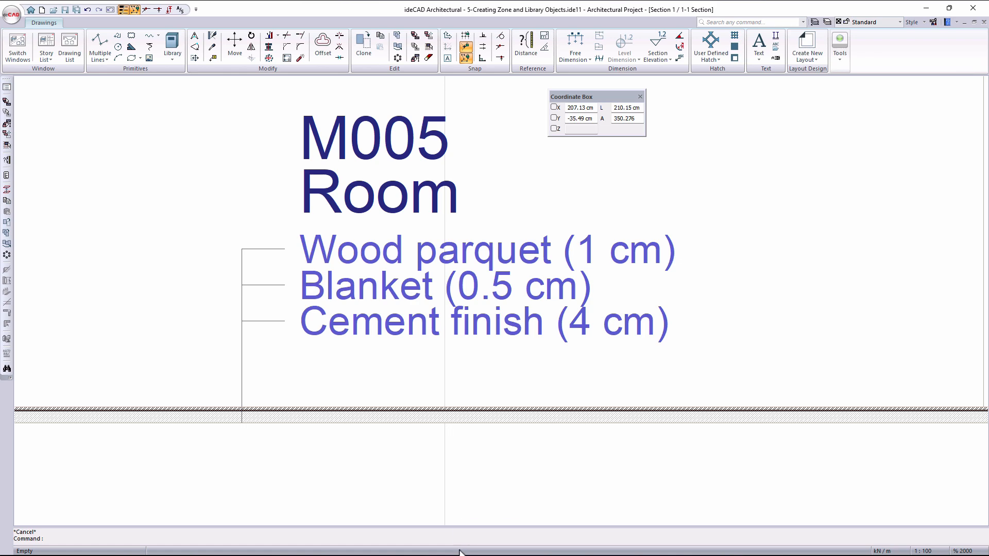
{"action": "key", "text": "ctrl+F4"}
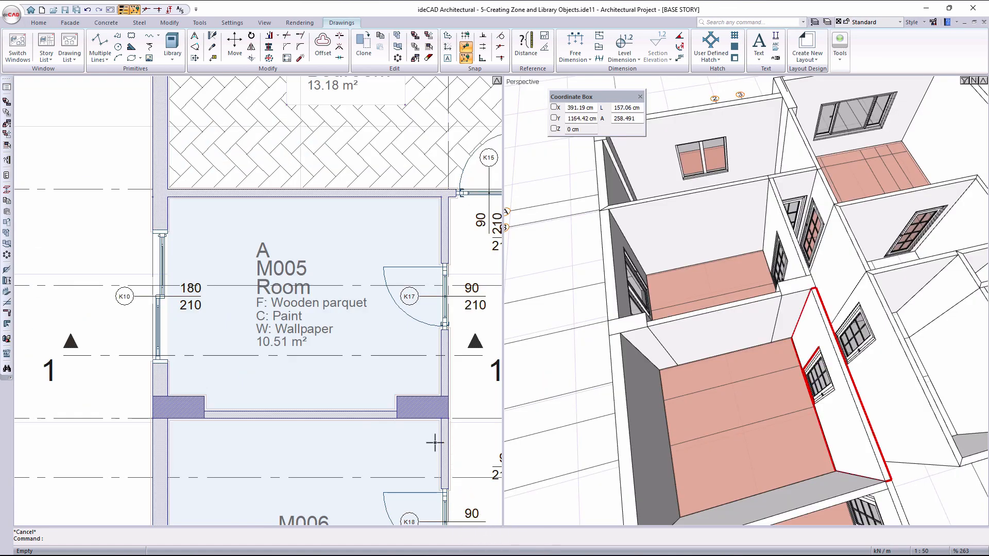
- Inspect the layers of Wood parquet coating in the composite material settings and add a new material named New Coating
{"action": "left_click", "coordinate": [226, 23]}
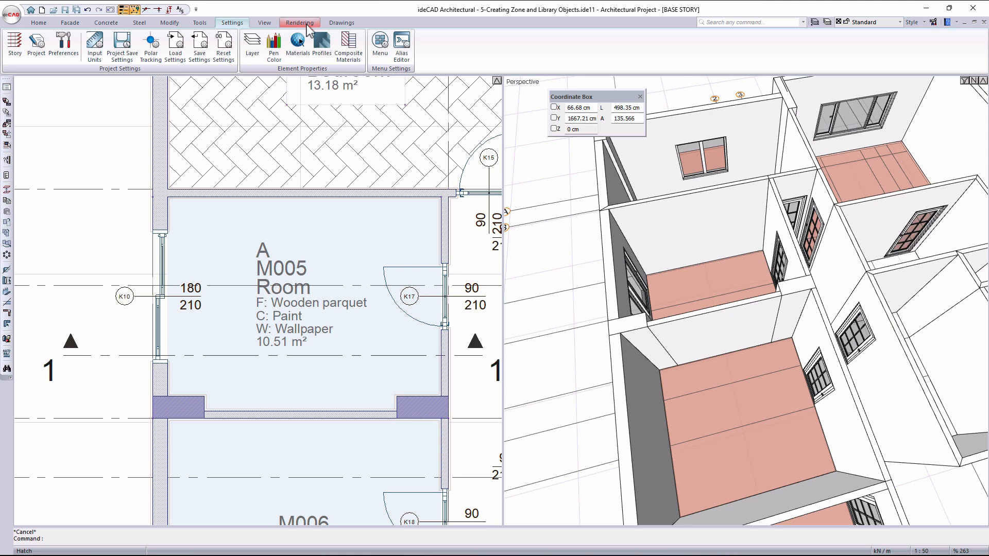
{"action": "left_click", "coordinate": [359, 48]}
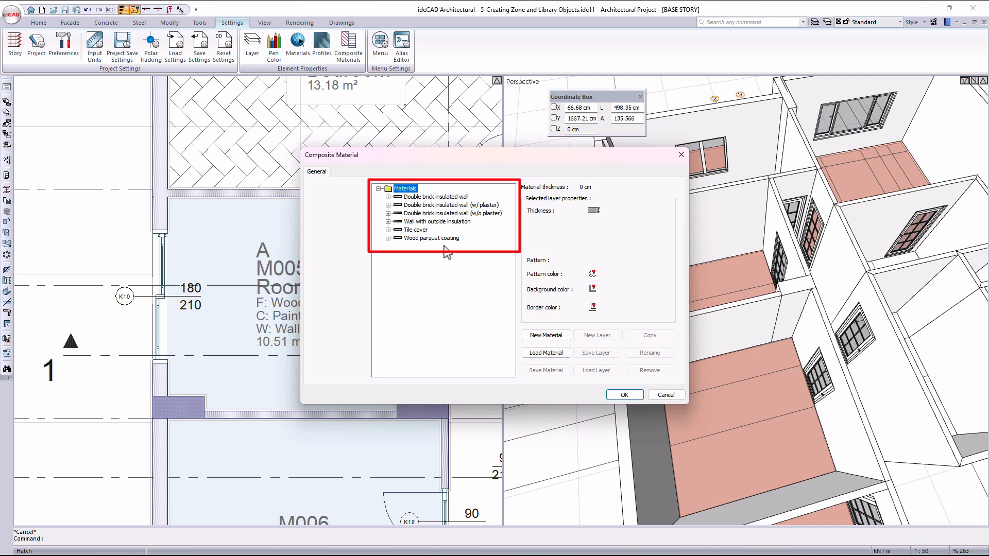
{"action": "left_click", "coordinate": [388, 238]}
{"action": "left_click", "coordinate": [439, 263]}
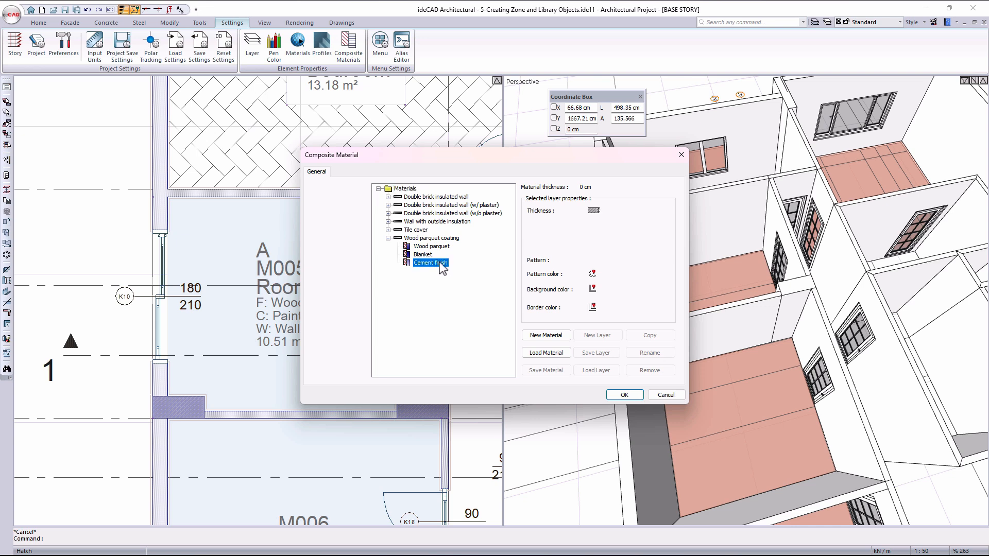
{"action": "left_click", "coordinate": [430, 254]}
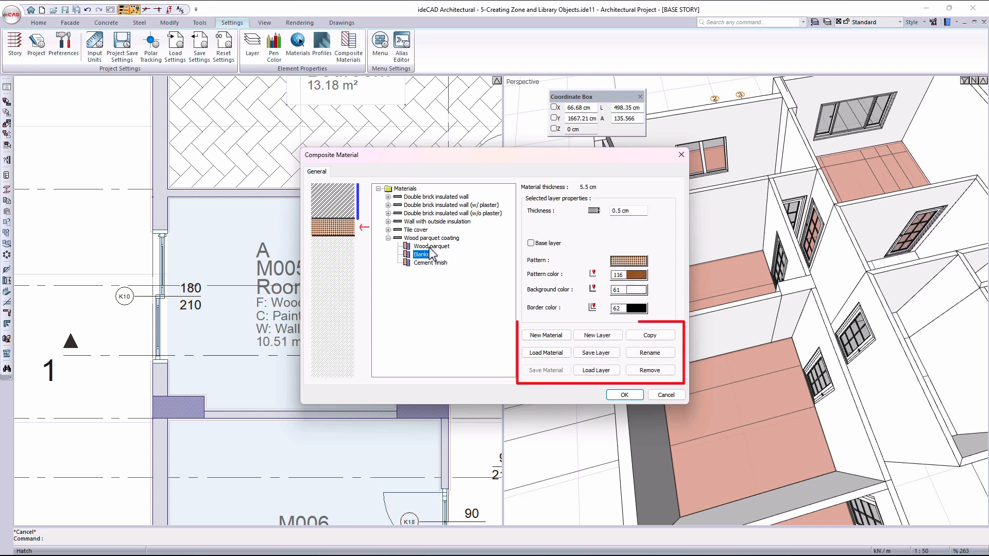
{"action": "left_click", "coordinate": [553, 337]}
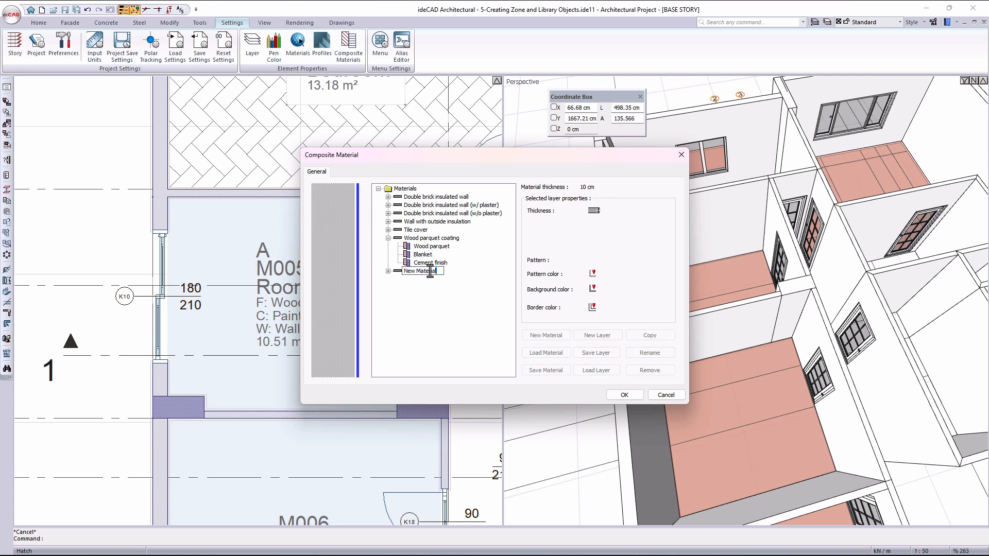
{"action": "type", "text": "New Coati"}
{"action": "key", "text": "Return"}
- Rename the empty layer of New Coating to Layer 1 and set its thickness to 2 cm
{"action": "left_click", "coordinate": [388, 271]}
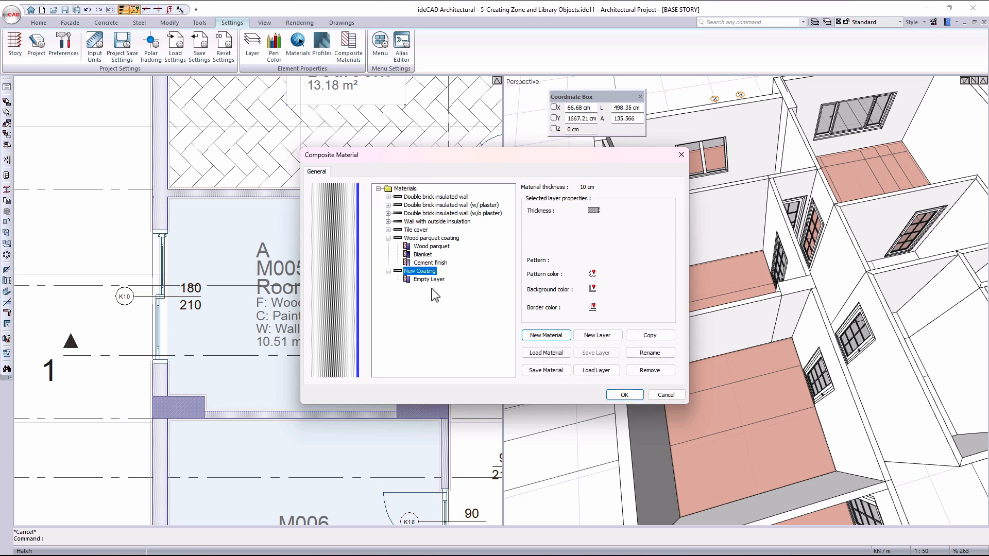
{"action": "double_click", "coordinate": [432, 280]}
{"action": "type", "text": "Layer 1"}
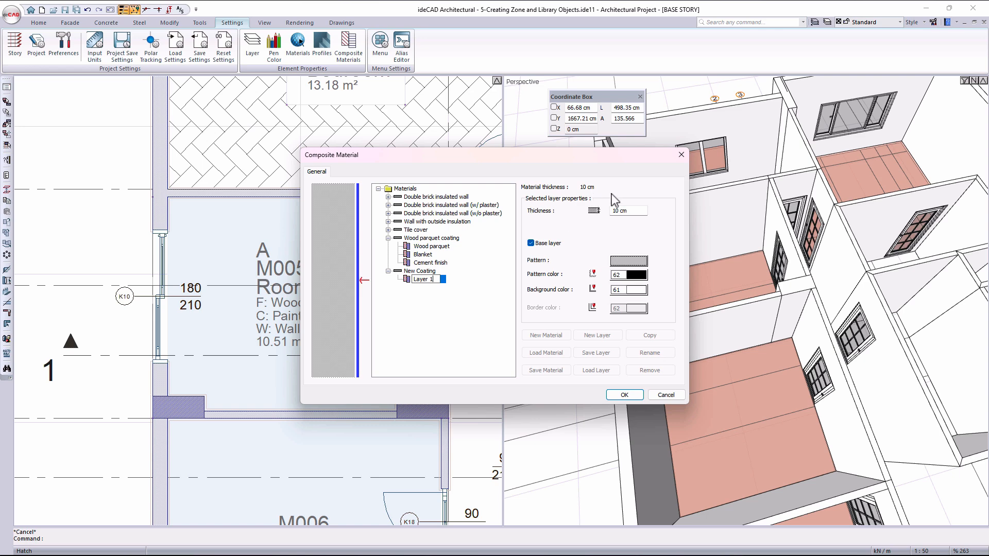
{"action": "left_click", "coordinate": [636, 211]}
{"action": "type", "text": "2"}
- Give Layer 1 a honeycomb-like fill pattern in magenta, pattern color 51
{"action": "left_click", "coordinate": [618, 261]}
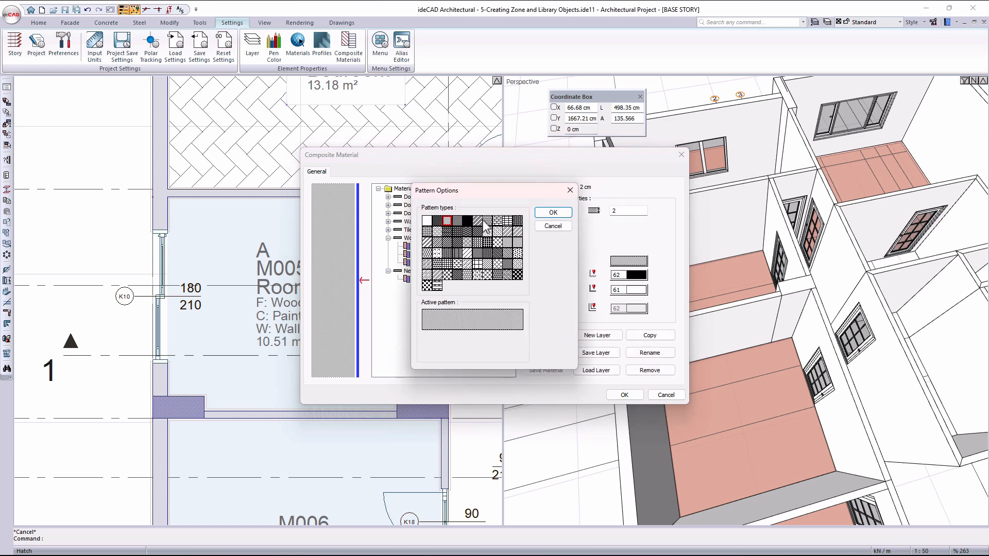
{"action": "left_click", "coordinate": [486, 221]}
{"action": "left_click", "coordinate": [560, 213]}
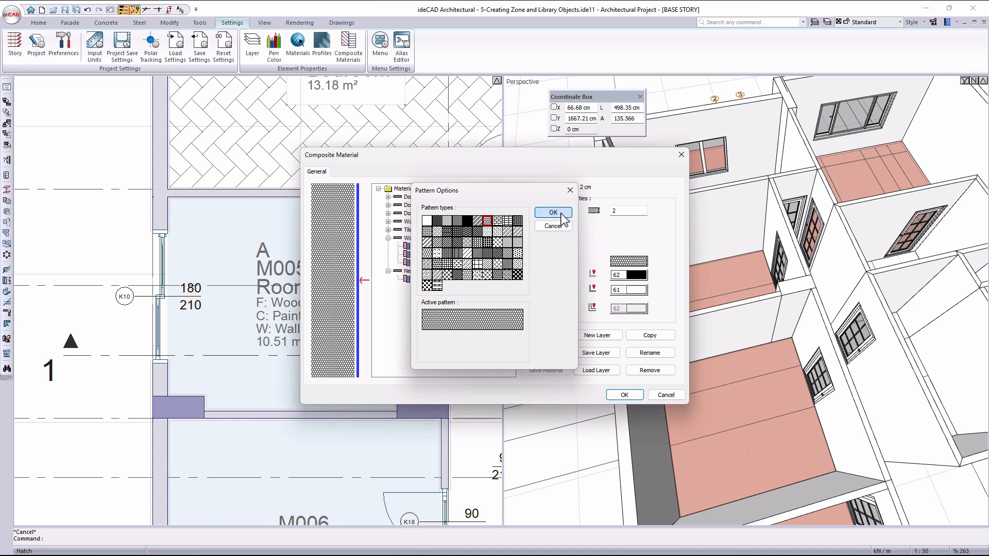
{"action": "left_click", "coordinate": [563, 218]}
{"action": "left_click", "coordinate": [633, 277]}
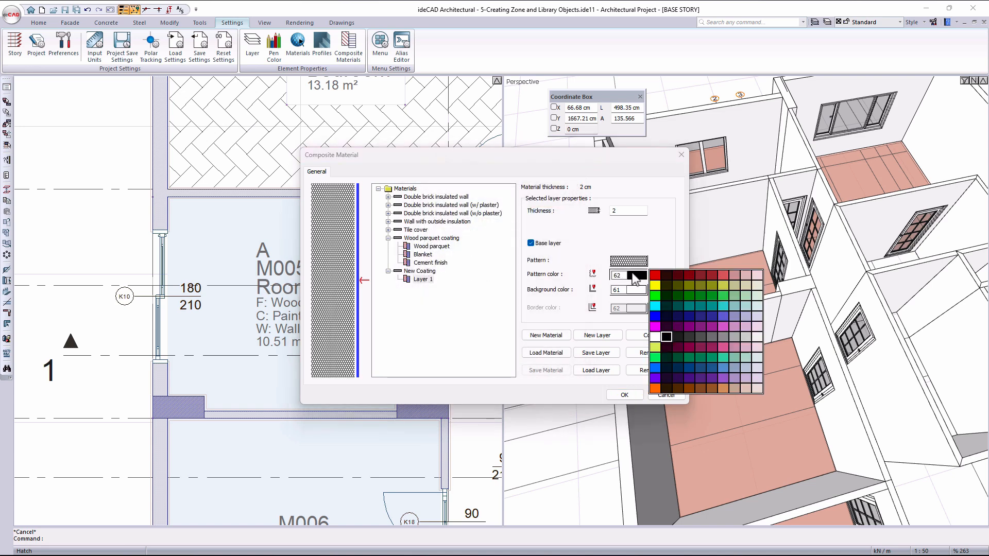
{"action": "left_click", "coordinate": [658, 334]}
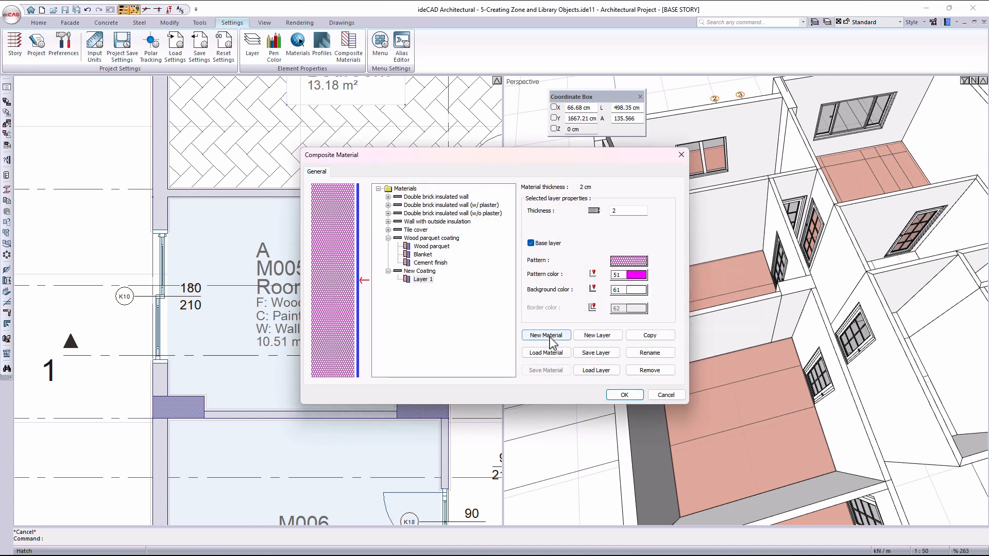
- Add a second layer to New Coating and name it Layer 2
{"action": "left_click", "coordinate": [598, 338]}
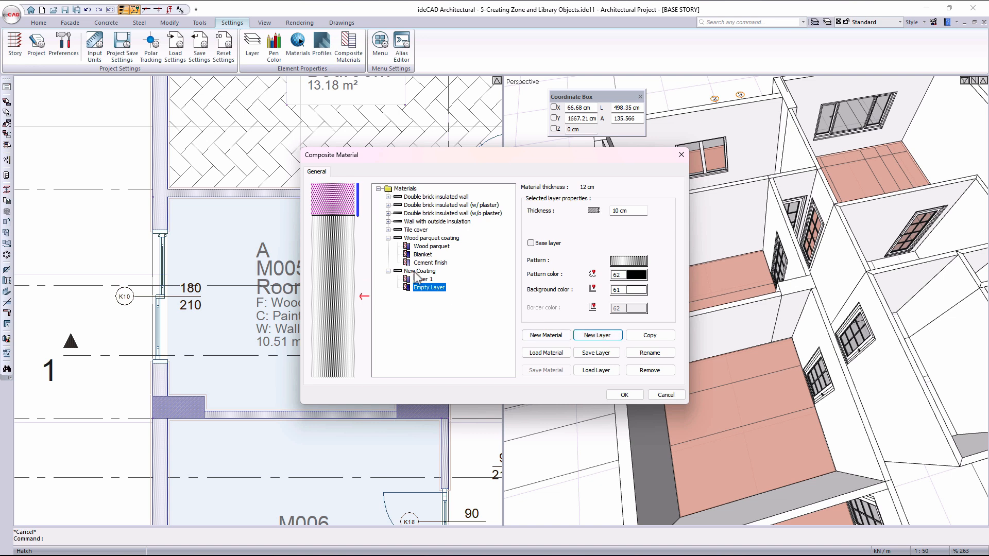
{"action": "left_click", "coordinate": [431, 288]}
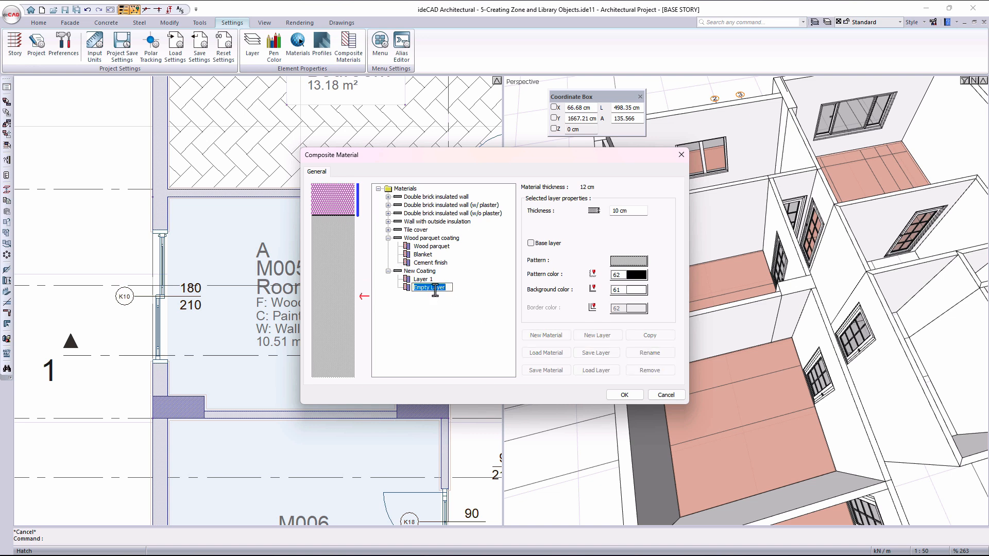
{"action": "type", "text": "Layer 2"}
{"action": "key", "text": "Return"}
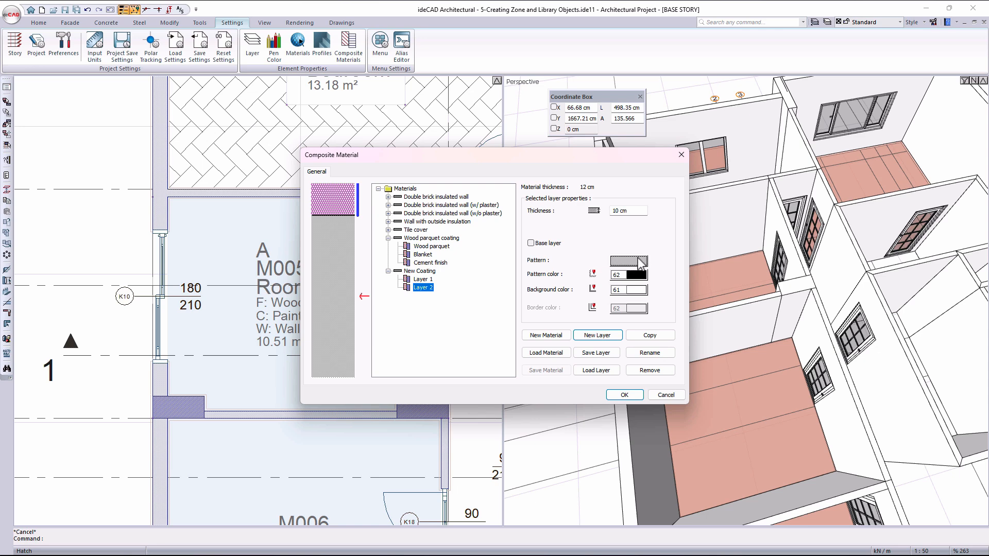
- Give Layer 2 a square grid fill pattern in blue, pattern color 41
{"action": "left_click", "coordinate": [638, 261]}
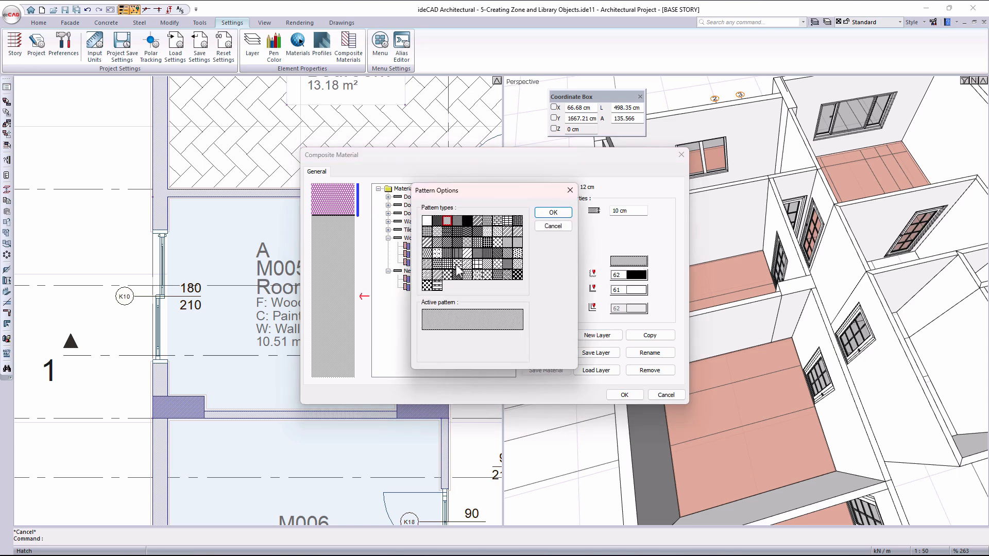
{"action": "left_click", "coordinate": [449, 266]}
{"action": "left_click", "coordinate": [566, 213]}
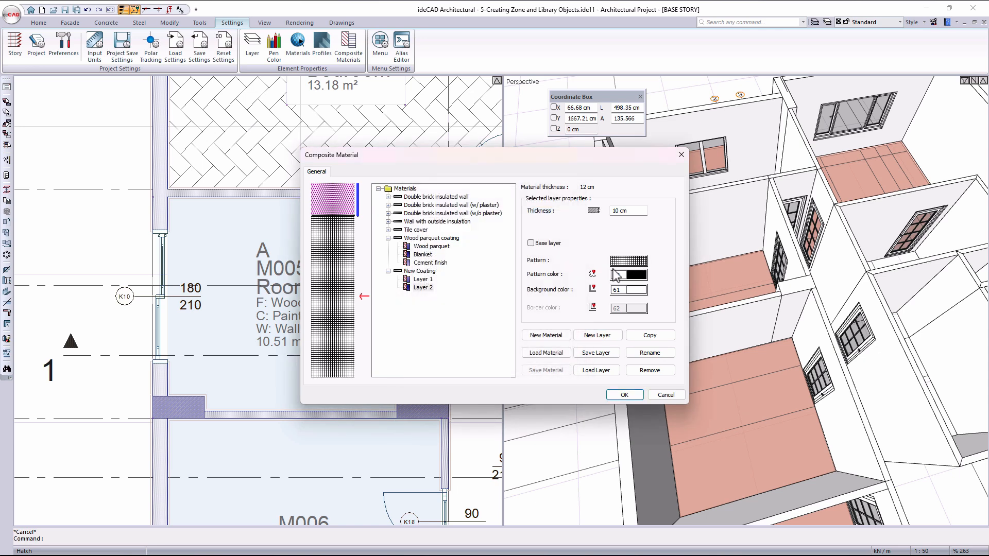
{"action": "left_click", "coordinate": [639, 278]}
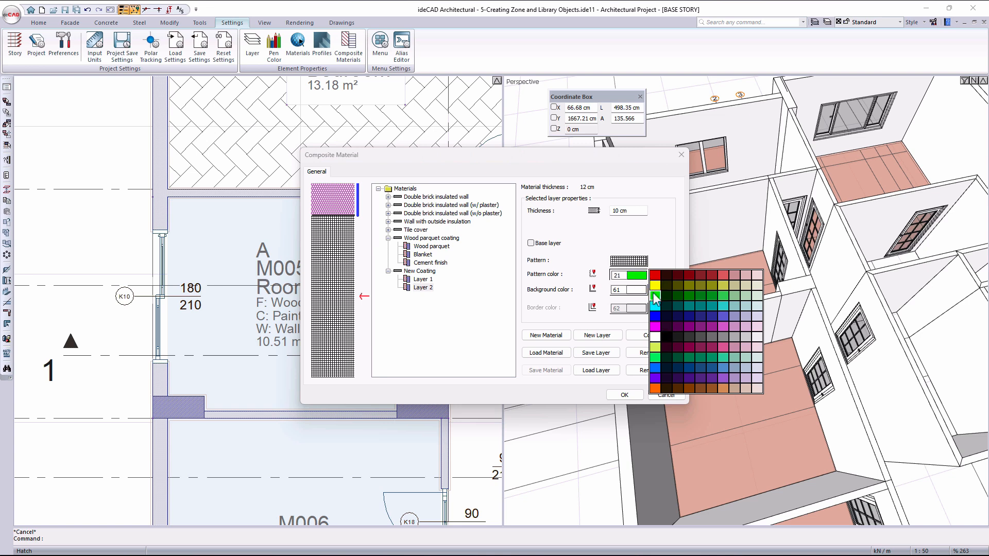
{"action": "left_click", "coordinate": [654, 316]}
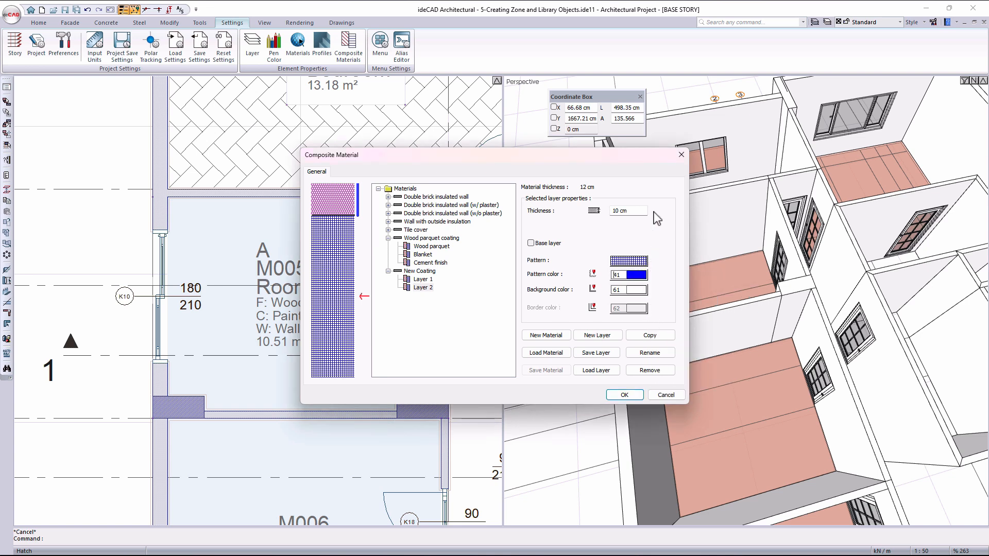
- Set the thickness of Layer 2 to 8 cm and save the composite material definitions
{"action": "left_click_drag", "start_coordinate": [645, 211], "coordinate": [564, 207]}
{"action": "type", "text": "8"}
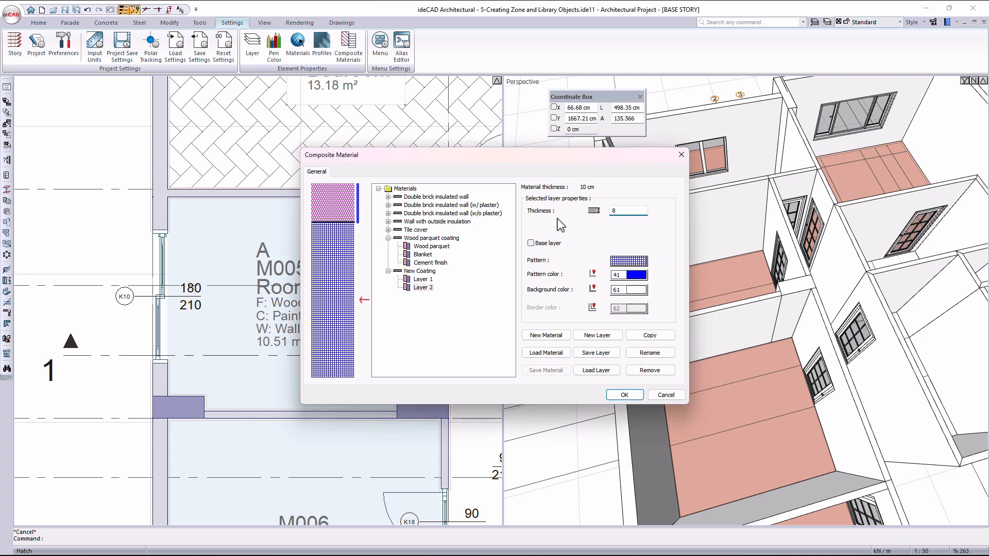
{"action": "left_click", "coordinate": [465, 337]}
{"action": "left_click", "coordinate": [624, 394]}
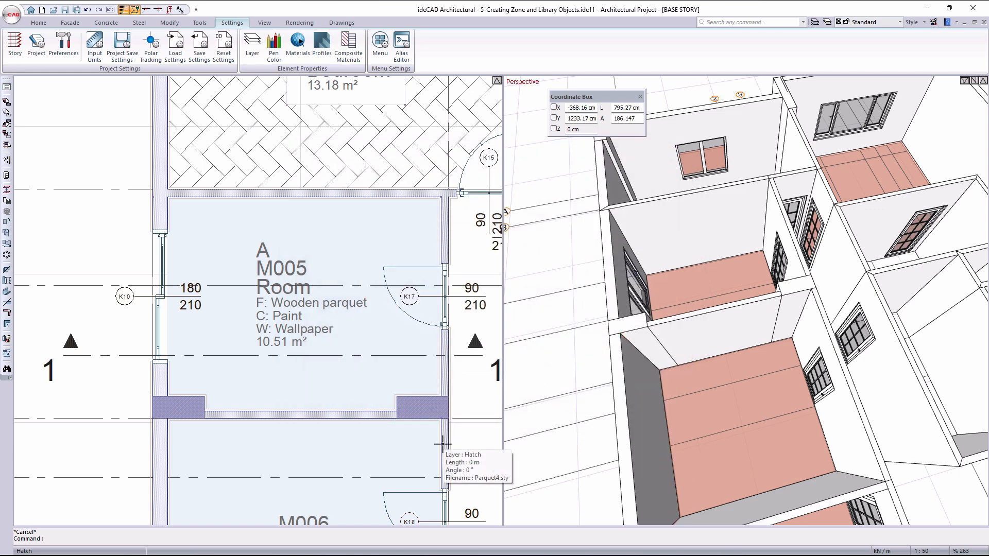
- Change the composite material of zone M005 to New Coating (0.100)
{"action": "double_click", "coordinate": [318, 379]}
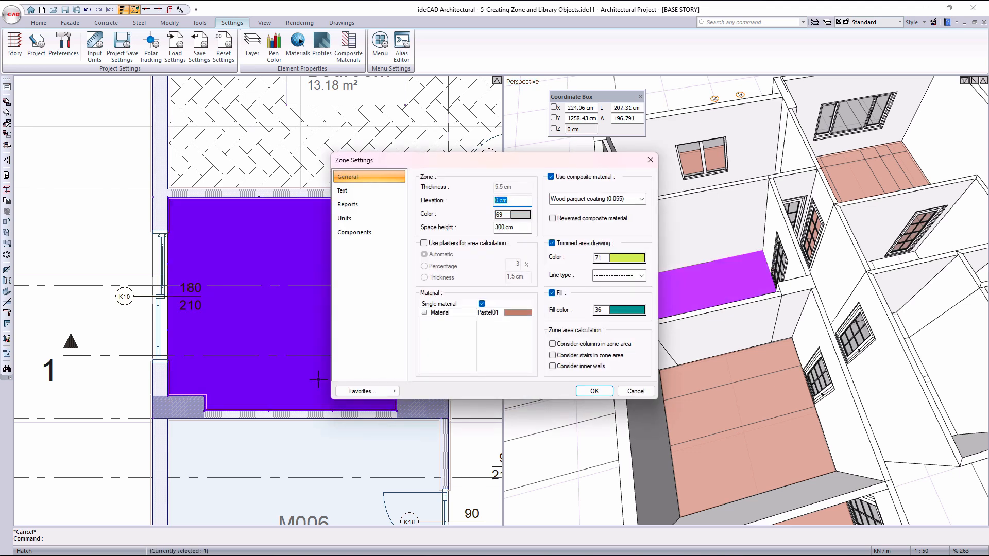
{"action": "left_click", "coordinate": [611, 201]}
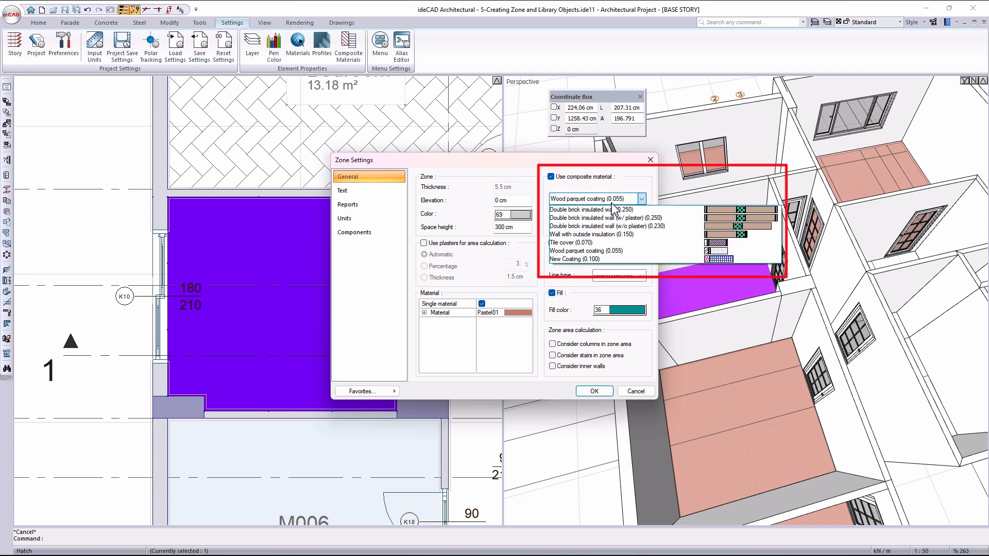
{"action": "left_click", "coordinate": [587, 259]}
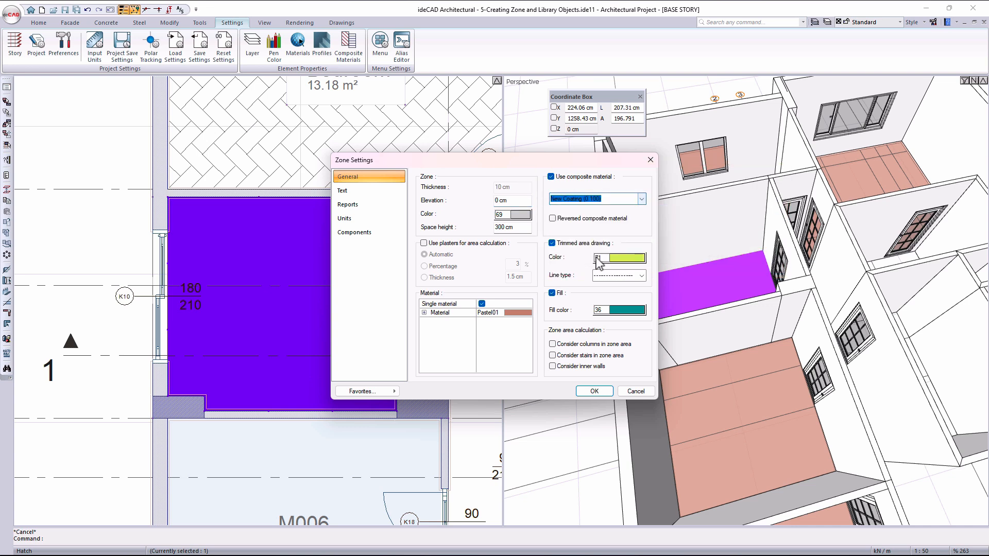
{"action": "left_click", "coordinate": [594, 391]}
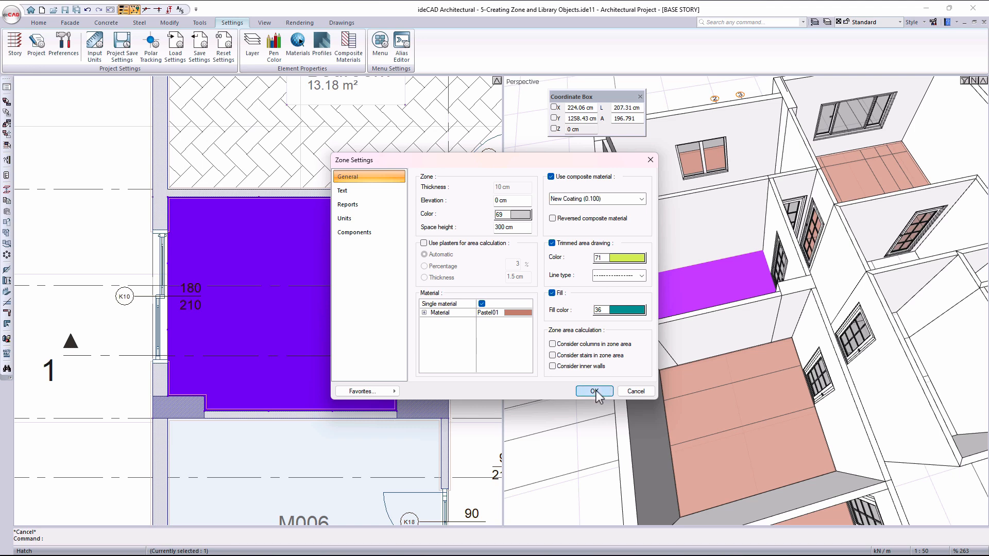
- Regenerate section 1-1 from its section line through zone M005 without deleting the existing section drawings
{"action": "left_click", "coordinate": [75, 344]}
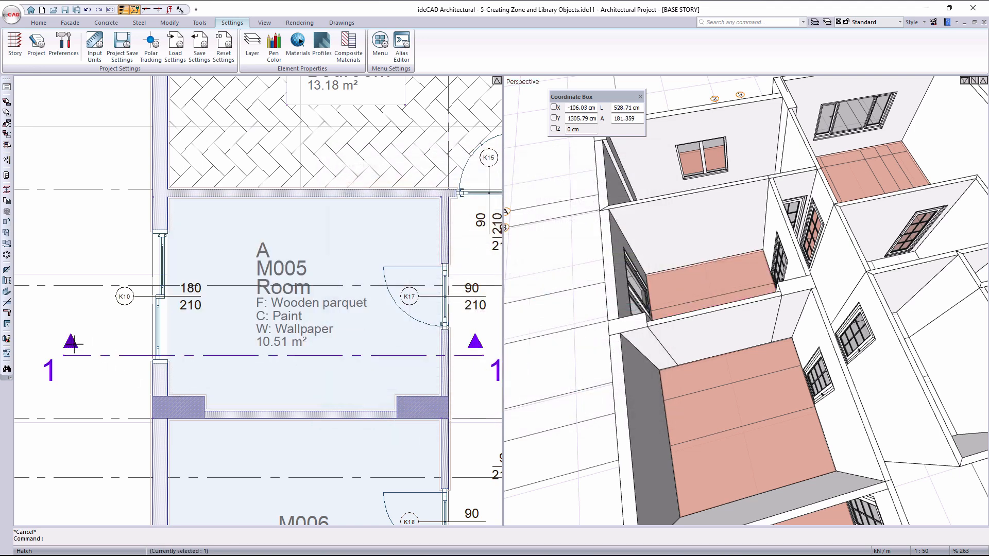
{"action": "double_click", "coordinate": [75, 344]}
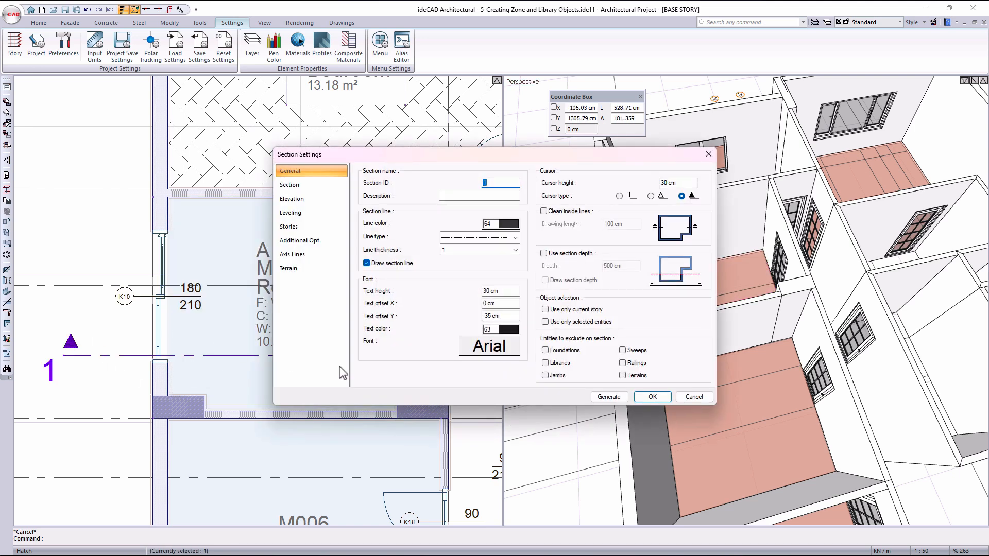
{"action": "left_click", "coordinate": [652, 397]}
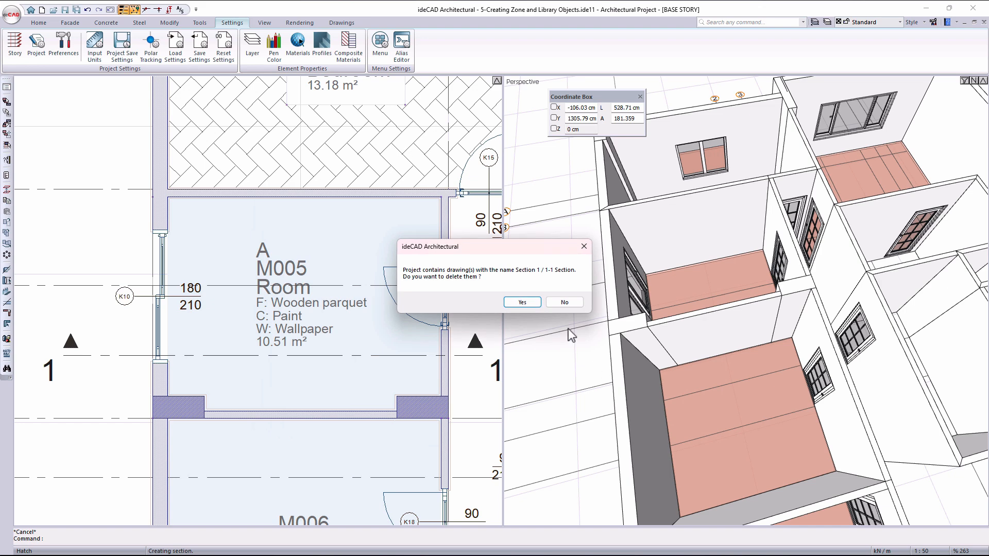
{"action": "left_click", "coordinate": [562, 304]}
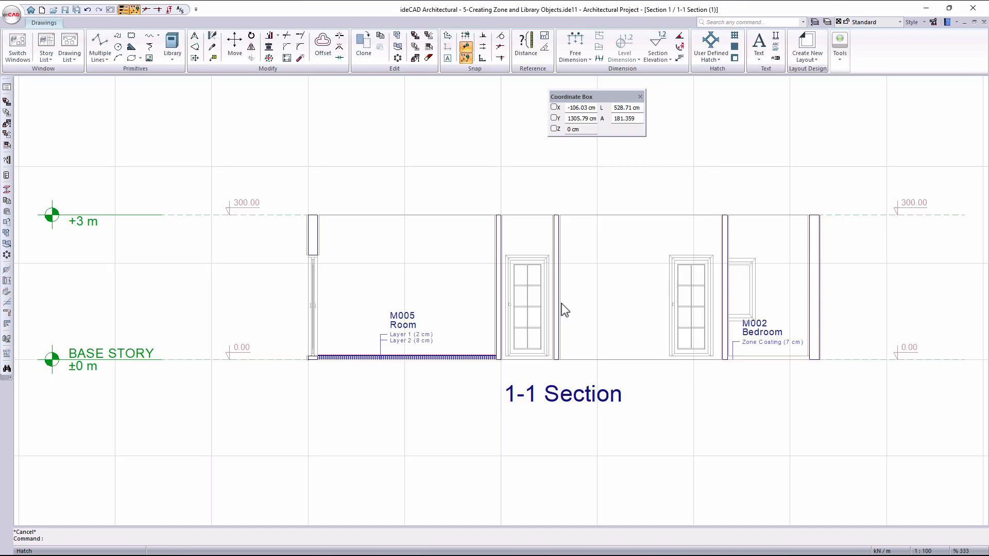
- Inspect the floor layers and labels of zone M005 in the section and return to the base story plan
{"action": "scroll", "coordinate": [412, 335], "scroll_direction": "up", "scroll_amount": 5}
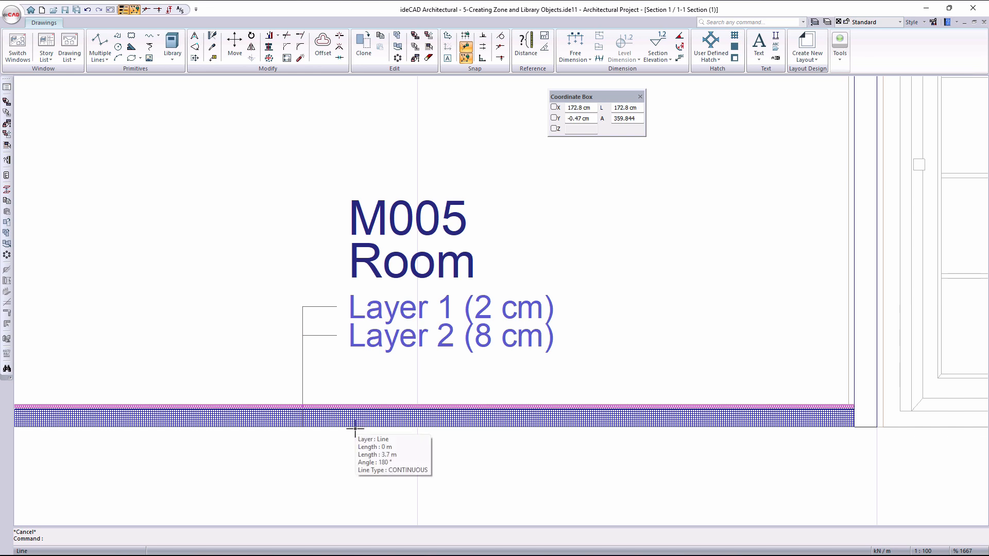
{"action": "scroll", "coordinate": [355, 428], "scroll_direction": "down", "scroll_amount": 2}
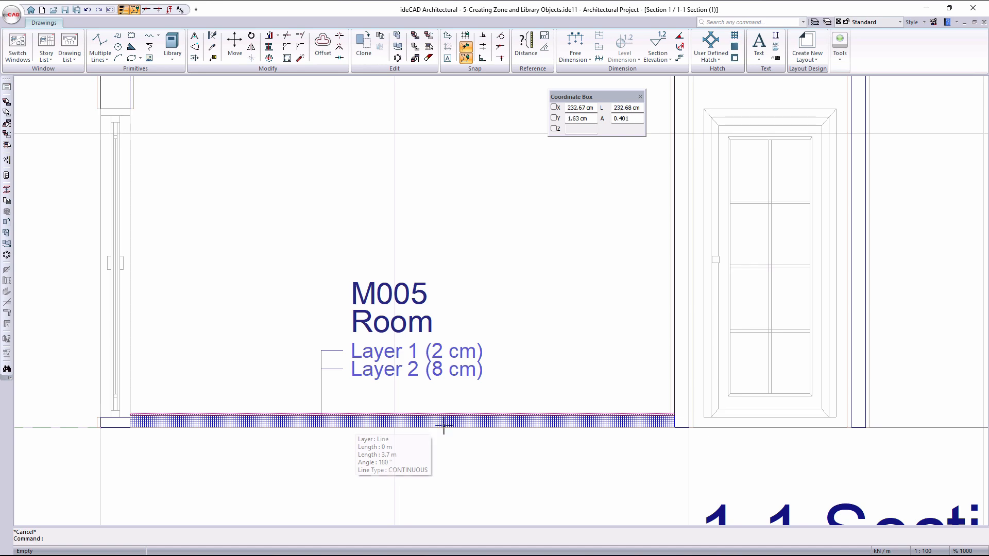
{"action": "right_click", "coordinate": [418, 550]}
{"action": "left_click", "coordinate": [443, 517]}
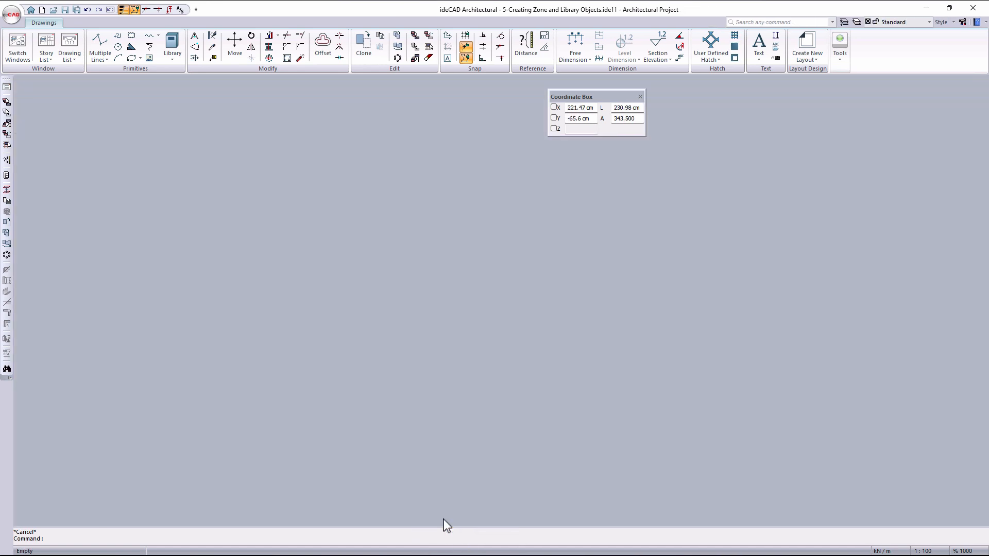
- Place zones in the corridor, the room across it from M005, and the two adjoining rooms across it from M006
{"action": "scroll", "coordinate": [309, 350], "scroll_direction": "down", "scroll_amount": 2}
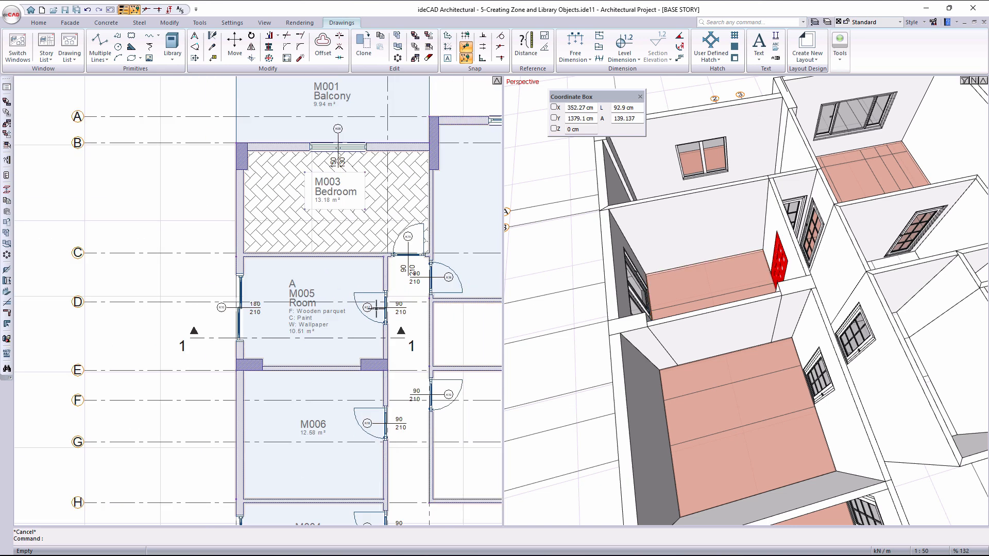
{"action": "left_click", "coordinate": [38, 23]}
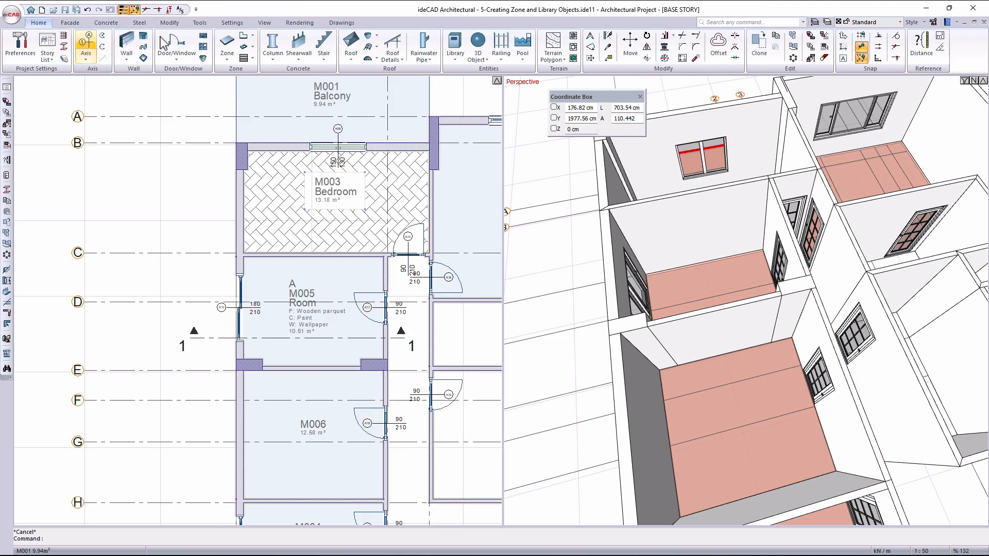
{"action": "left_click", "coordinate": [227, 45]}
{"action": "left_click", "coordinate": [418, 350]}
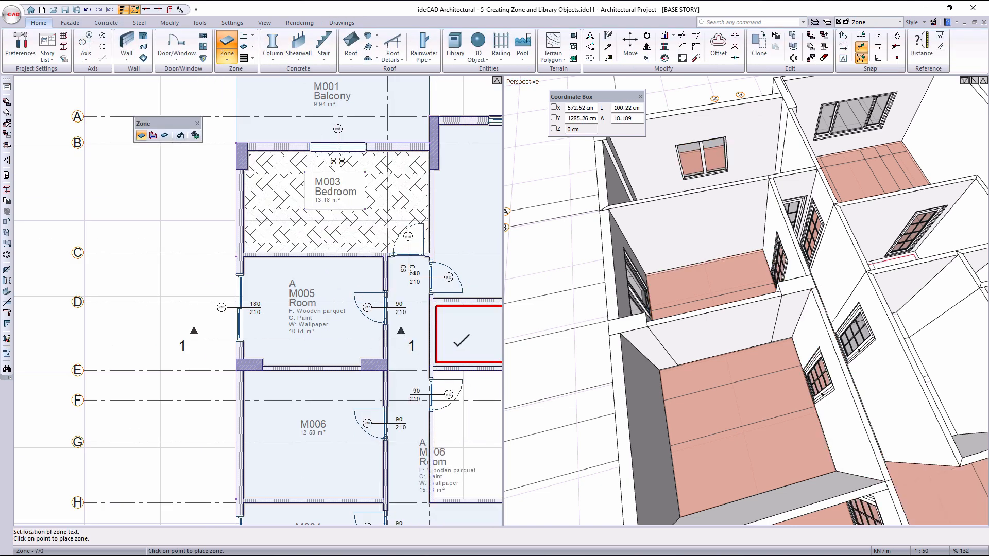
{"action": "left_click", "coordinate": [466, 335]}
{"action": "middle_click_drag", "start_coordinate": [458, 451], "coordinate": [354, 368]}
{"action": "left_click", "coordinate": [368, 370]}
{"action": "left_click", "coordinate": [425, 376]}
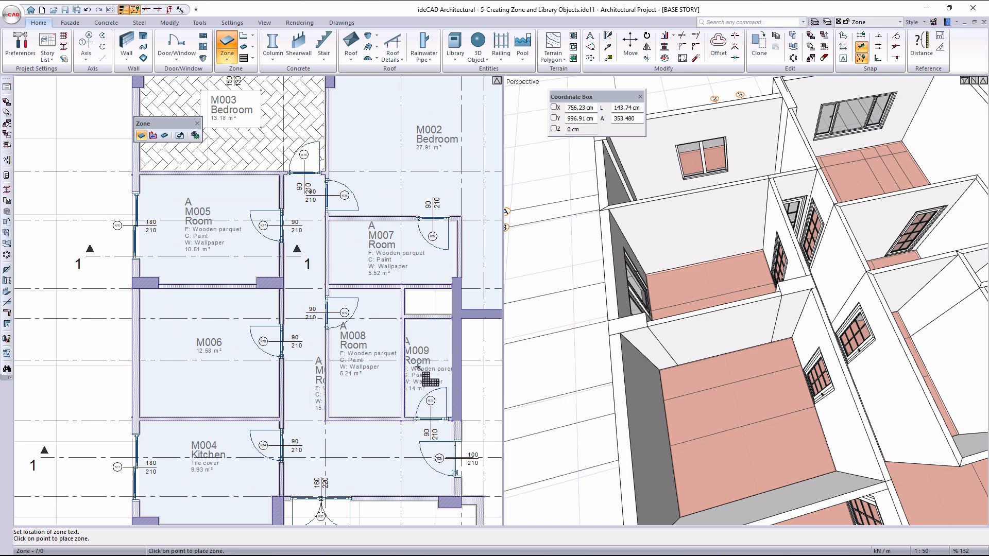
- Move the corridor zone's text into the open hall area in front of the double door
{"action": "key", "text": "Escape"}
{"action": "key", "text": "Escape"}
{"action": "scroll", "coordinate": [332, 372], "scroll_direction": "up", "scroll_amount": 5}
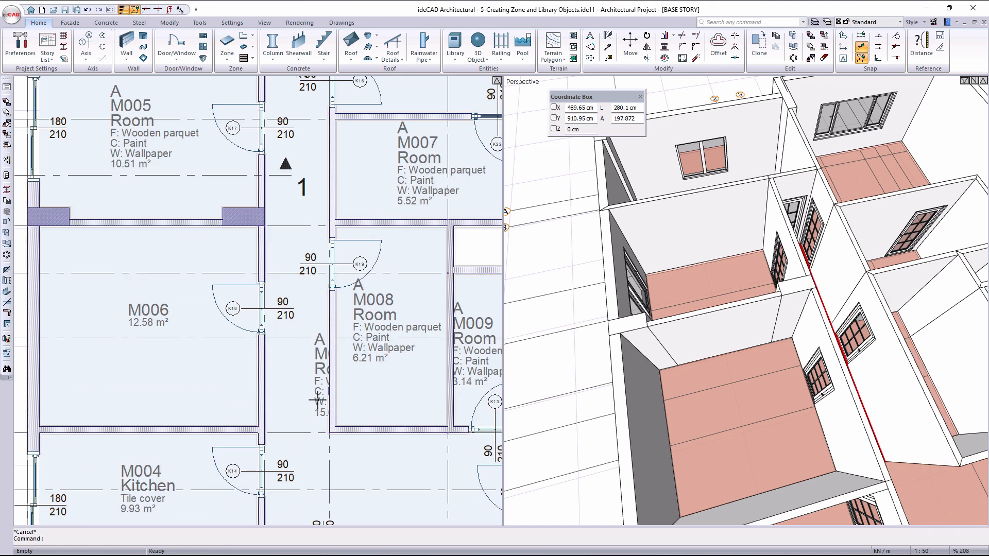
{"action": "left_click", "coordinate": [335, 372]}
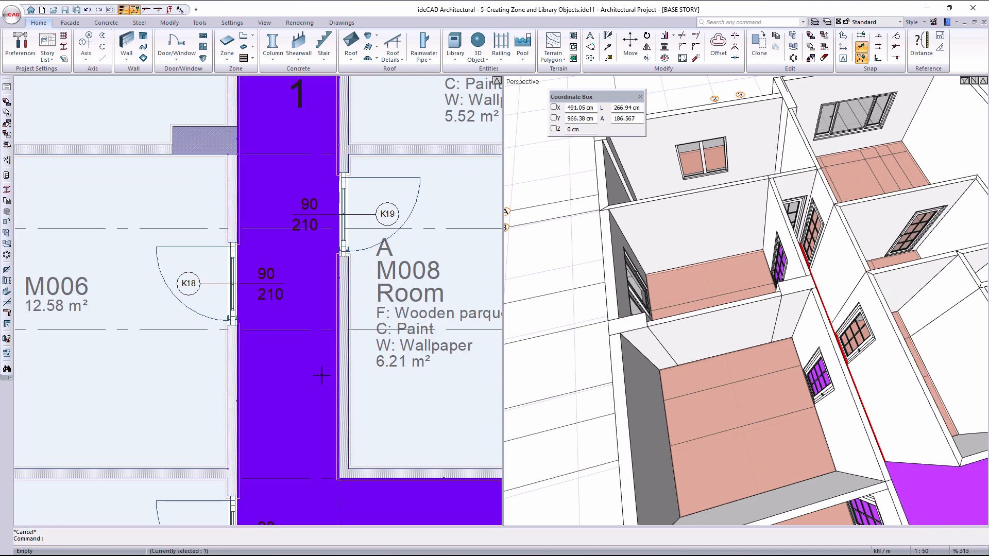
{"action": "right_click", "coordinate": [301, 333]}
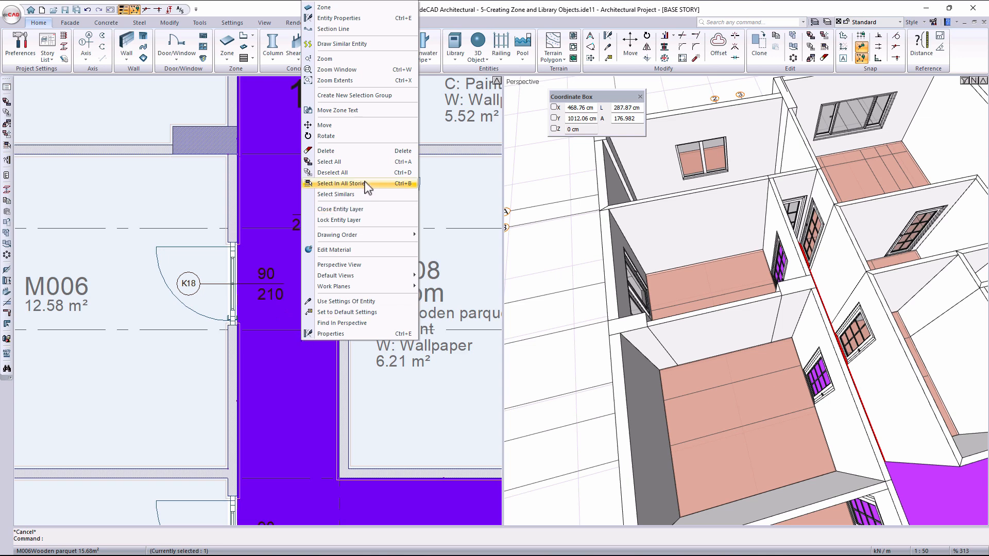
{"action": "left_click", "coordinate": [352, 111]}
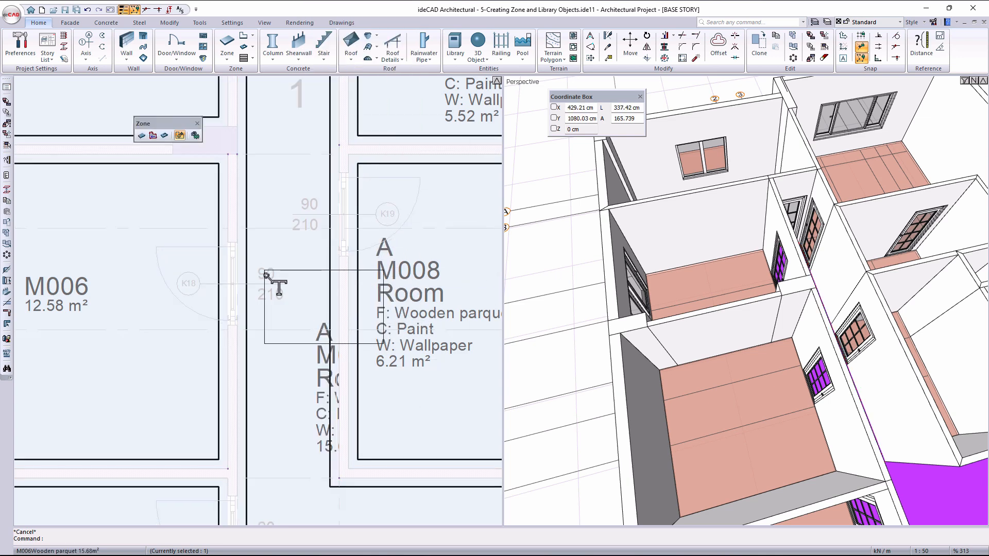
{"action": "middle_click_drag", "start_coordinate": [327, 410], "coordinate": [259, 204]}
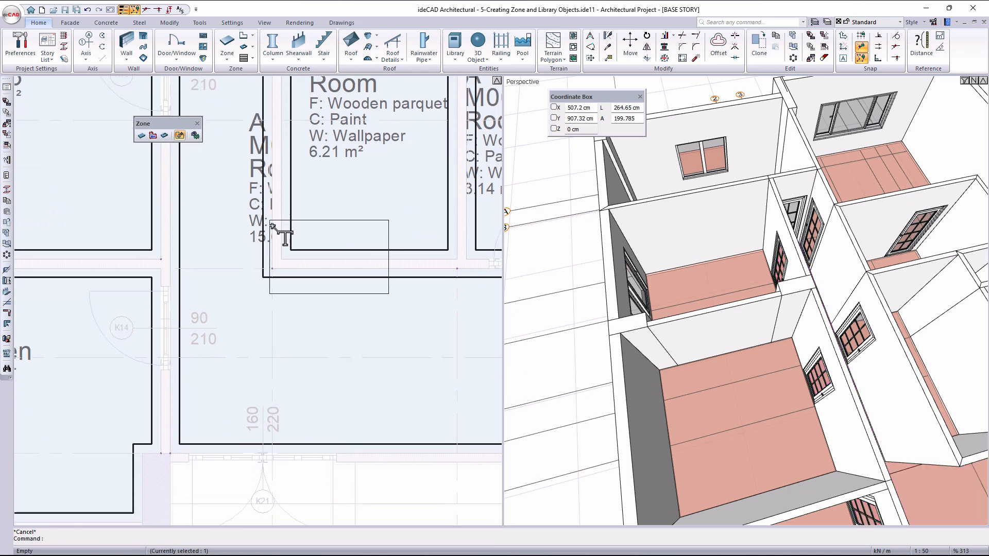
{"action": "left_click", "coordinate": [292, 307]}
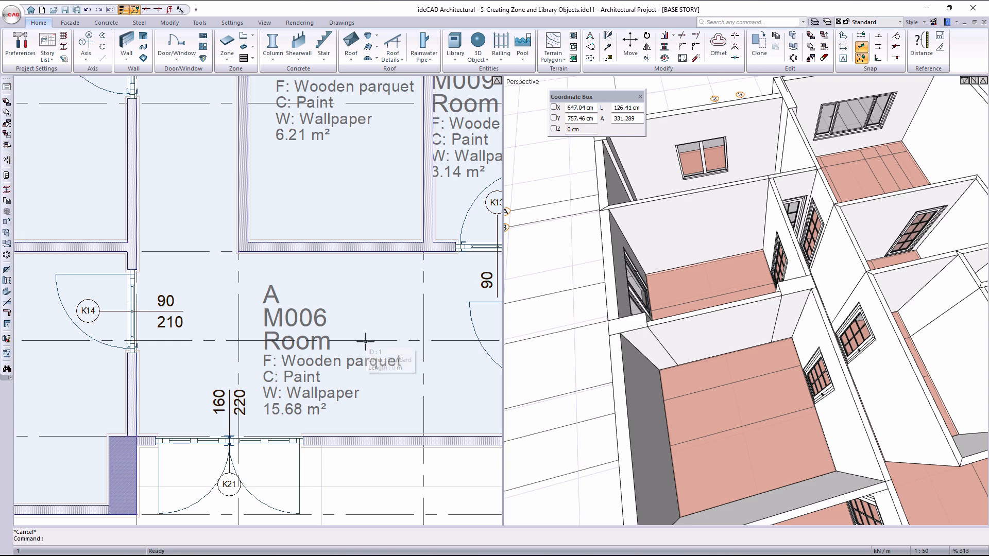
- Examine the large room south of the kitchen and hall, including its two curtain walls, in plan and perspective
{"action": "scroll", "coordinate": [353, 331], "scroll_direction": "down", "scroll_amount": 2}
{"action": "scroll", "coordinate": [353, 331], "scroll_direction": "down", "scroll_amount": 2}
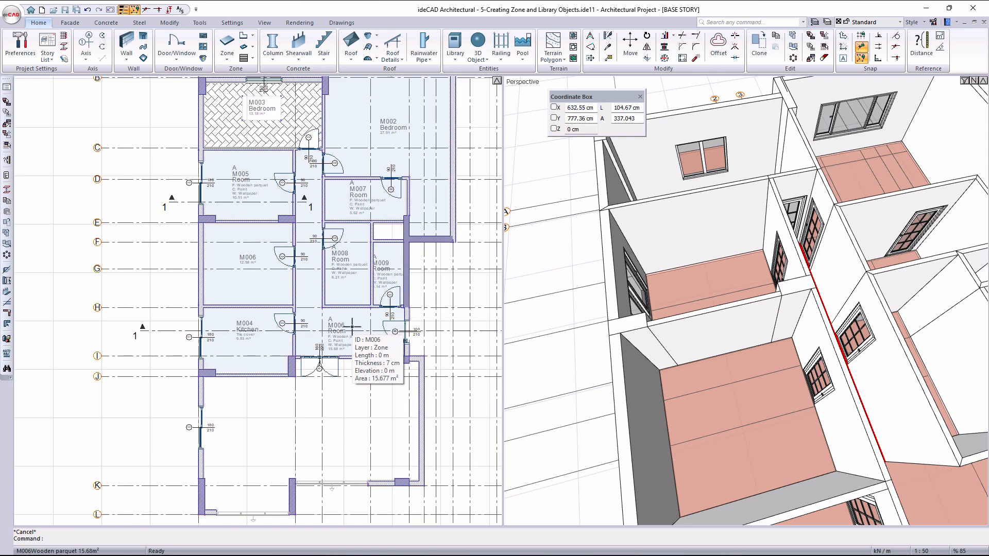
{"action": "middle_click_drag", "start_coordinate": [360, 415], "coordinate": [359, 349]}
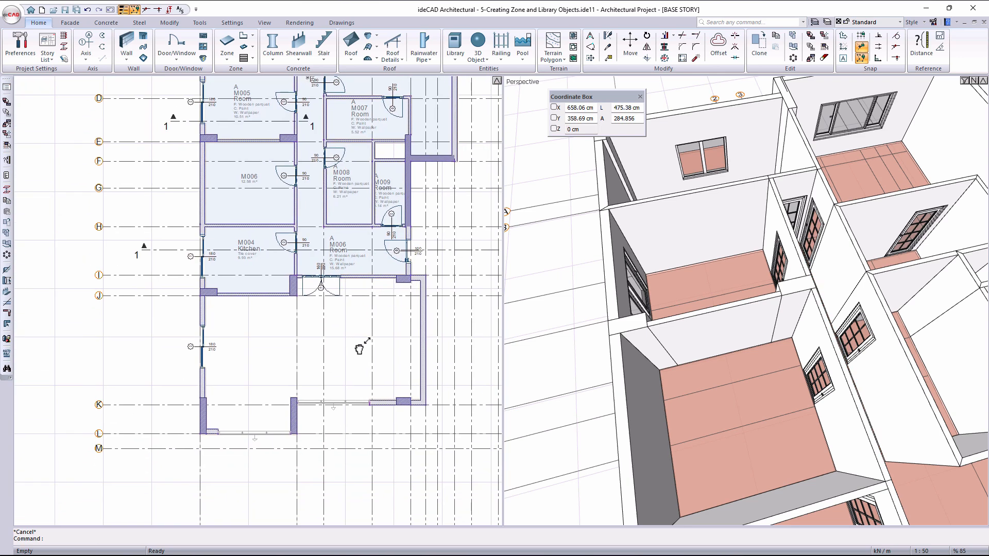
{"action": "middle_click_drag", "start_coordinate": [354, 397], "coordinate": [357, 347]}
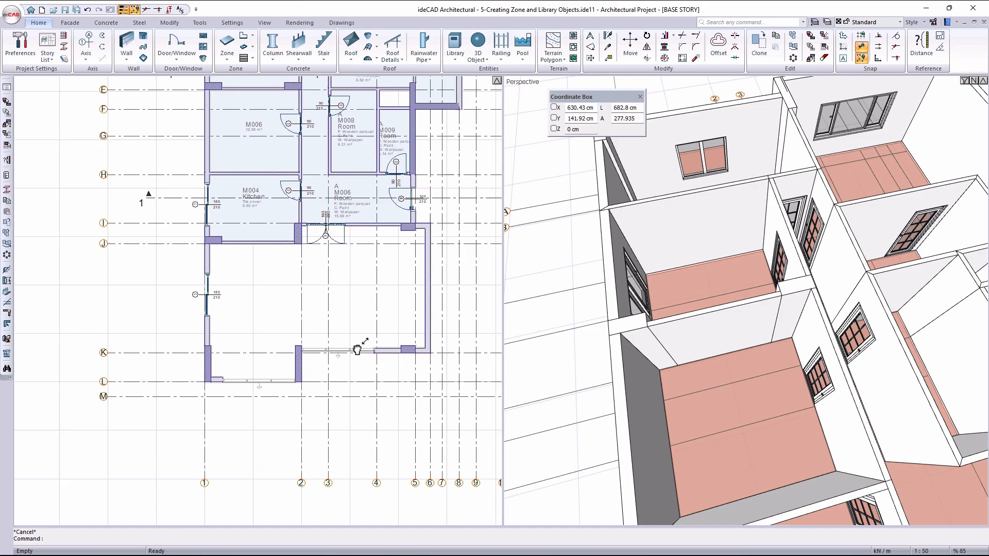
{"action": "scroll", "coordinate": [616, 313], "scroll_direction": "down", "scroll_amount": 2}
{"action": "scroll", "coordinate": [616, 313], "scroll_direction": "down", "scroll_amount": 6}
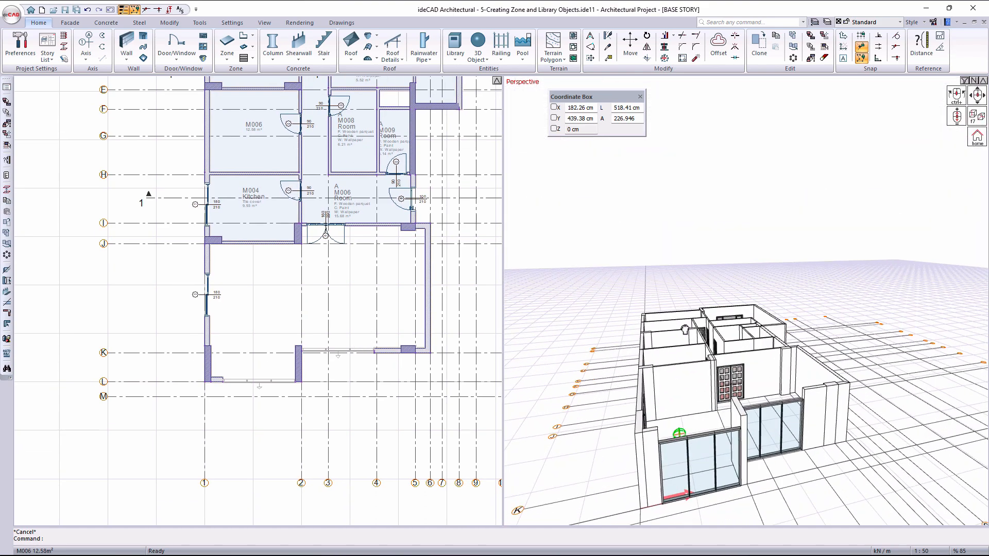
{"action": "scroll", "coordinate": [694, 448], "scroll_direction": "up", "scroll_amount": 3}
{"action": "middle_click_drag", "start_coordinate": [689, 443], "coordinate": [709, 482], "text": "ctrl"}
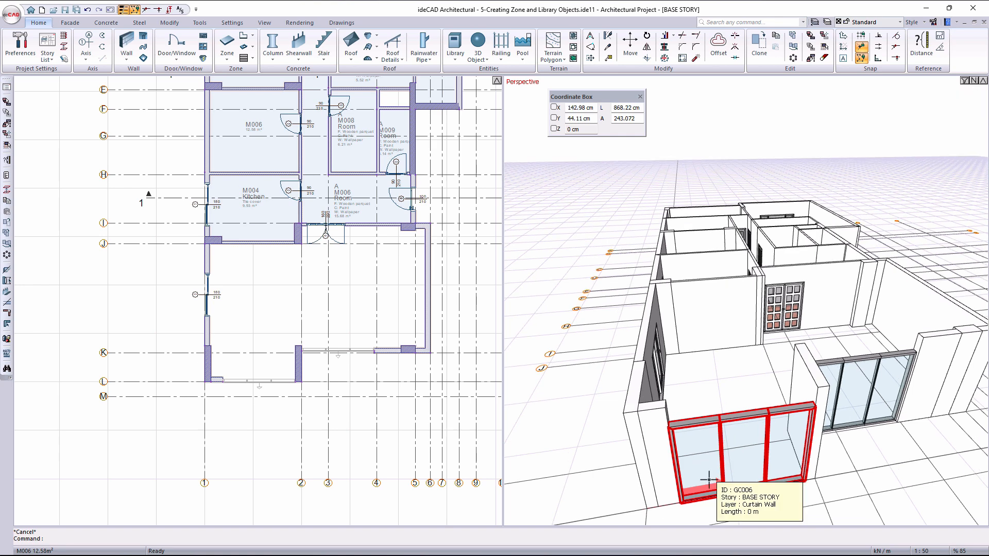
{"action": "left_click", "coordinate": [227, 45]}
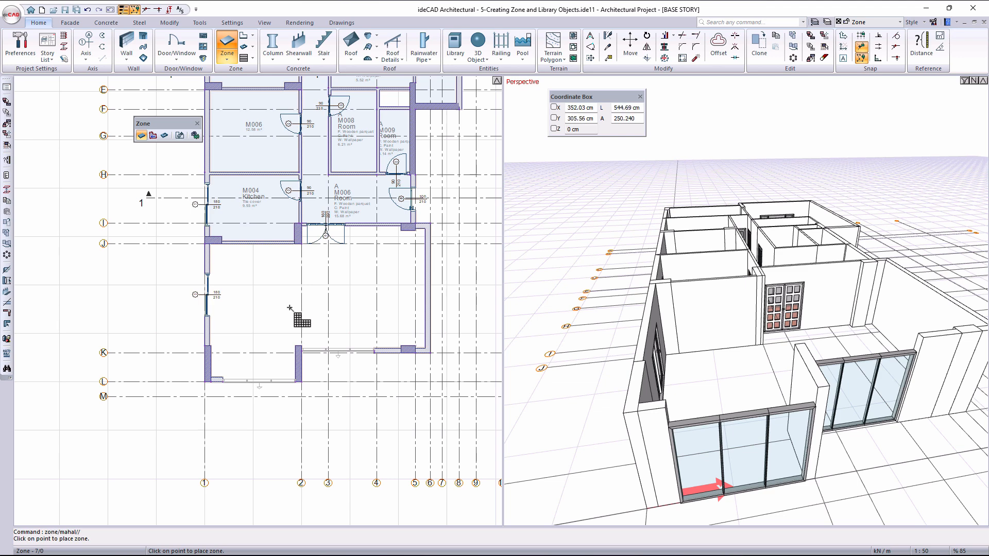
{"action": "scroll", "coordinate": [290, 308], "scroll_direction": "up", "scroll_amount": 1}
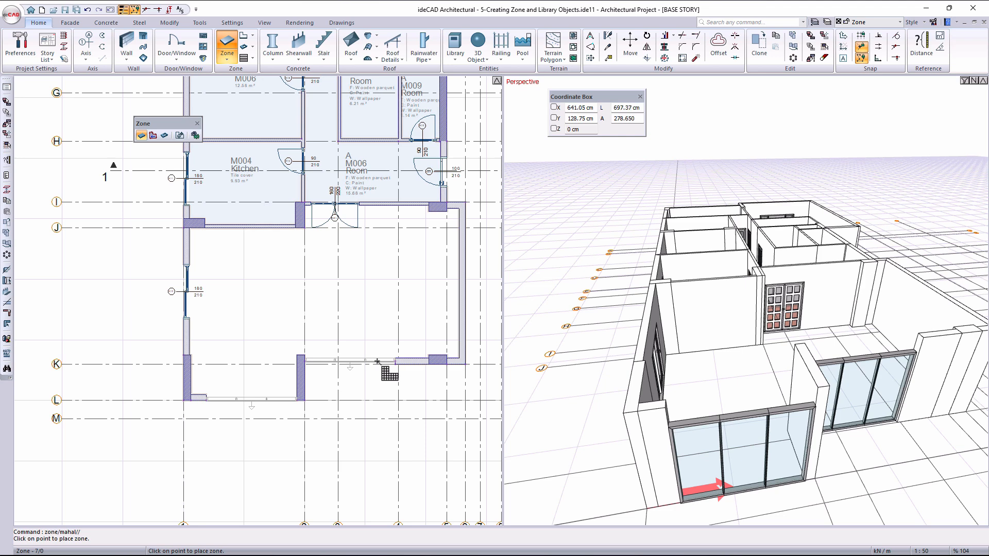
{"action": "middle_click_drag", "start_coordinate": [230, 378], "coordinate": [261, 294]}
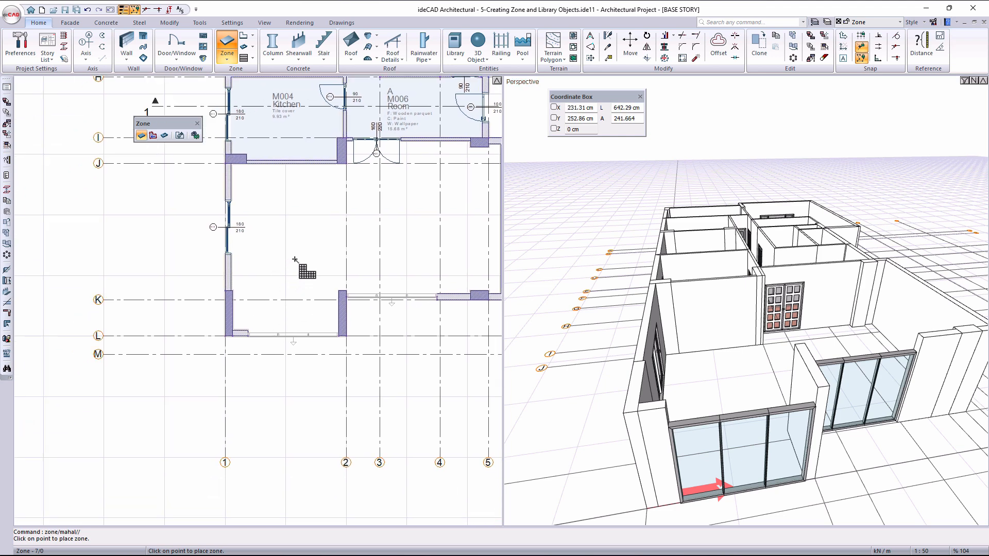
{"action": "scroll", "coordinate": [295, 259], "scroll_direction": "up", "scroll_amount": 1}
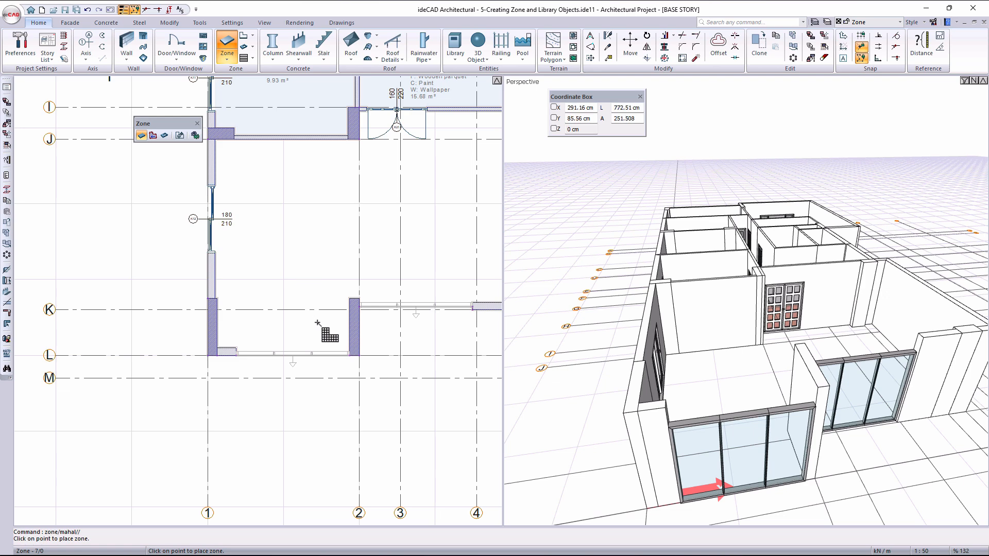
{"action": "scroll", "coordinate": [311, 327], "scroll_direction": "up", "scroll_amount": 2}
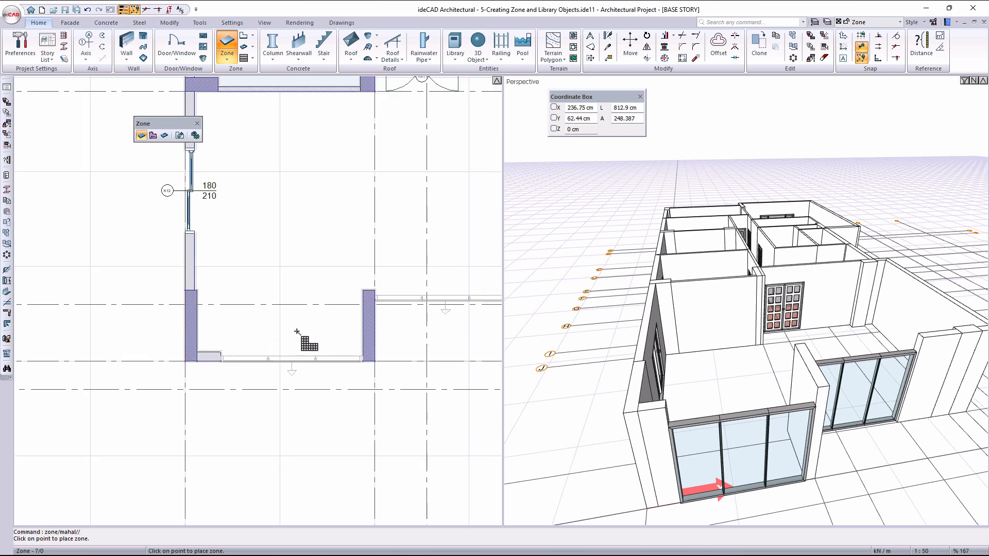
{"action": "middle_click_drag", "start_coordinate": [307, 296], "coordinate": [304, 331]}
{"action": "key", "text": "Escape"}
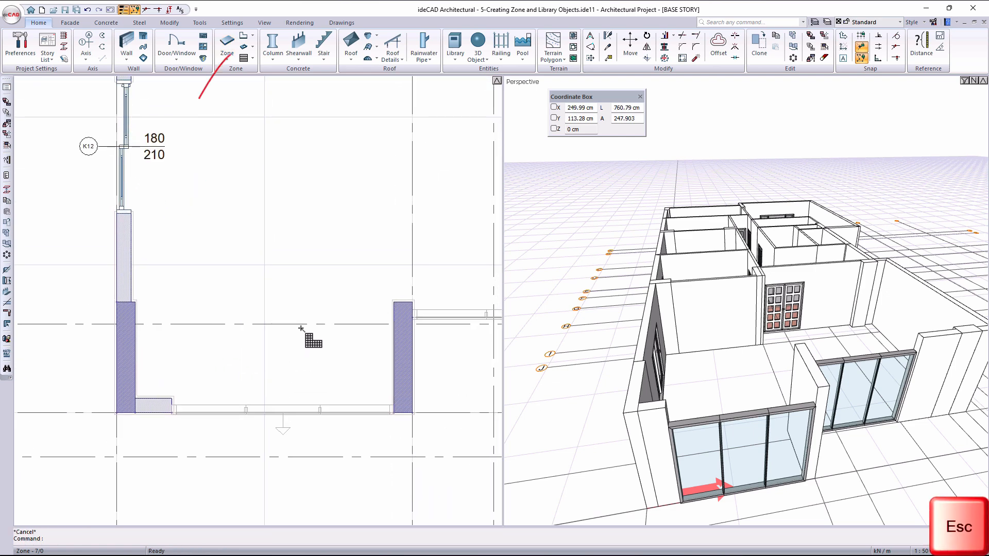
- Draw a zone edge along the inner side of the curtain wall between axes 1 and 2, from the short wall's corner to the column
{"action": "left_click", "coordinate": [245, 40]}
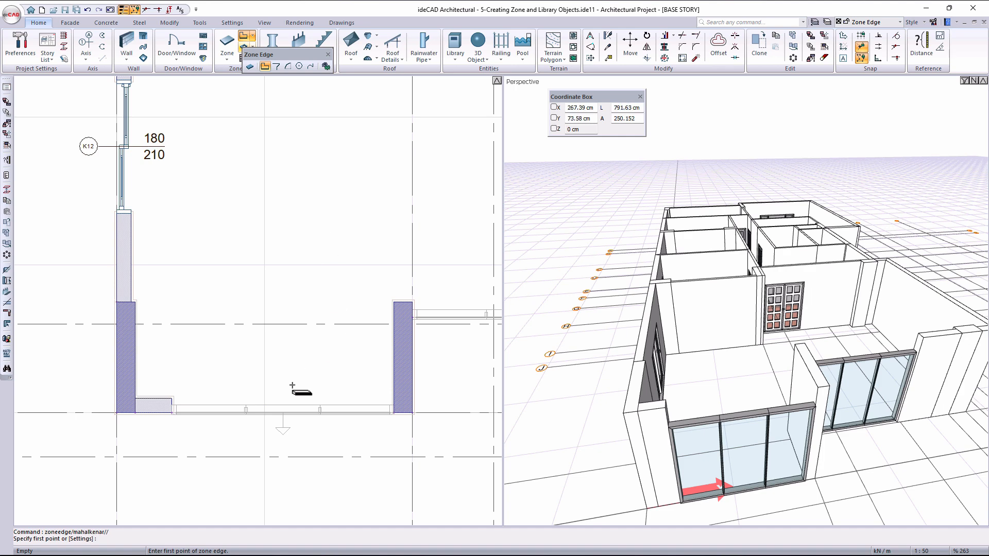
{"action": "scroll", "coordinate": [165, 287], "scroll_direction": "up", "scroll_amount": 10}
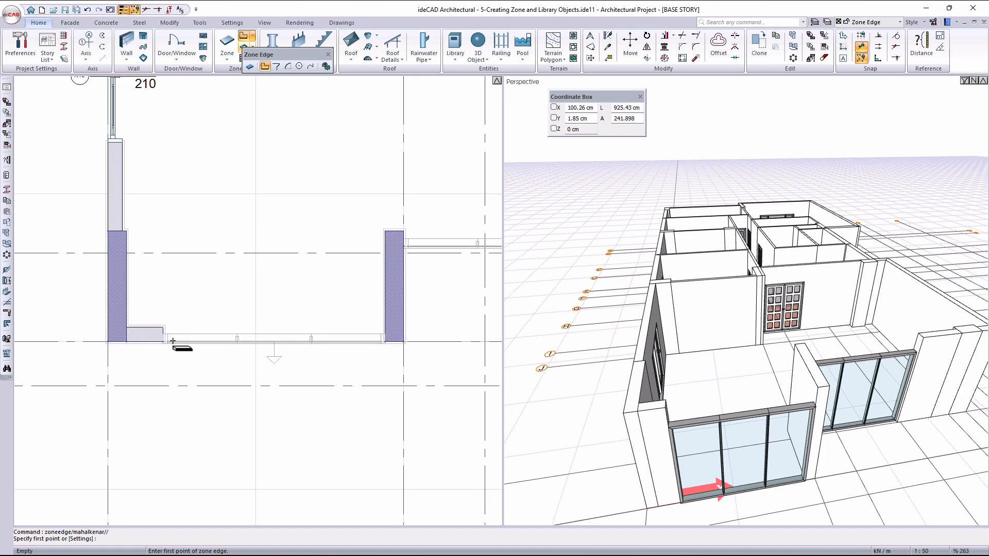
{"action": "left_click", "coordinate": [123, 337]}
{"action": "scroll", "coordinate": [80, 285], "scroll_direction": "down", "scroll_amount": 10}
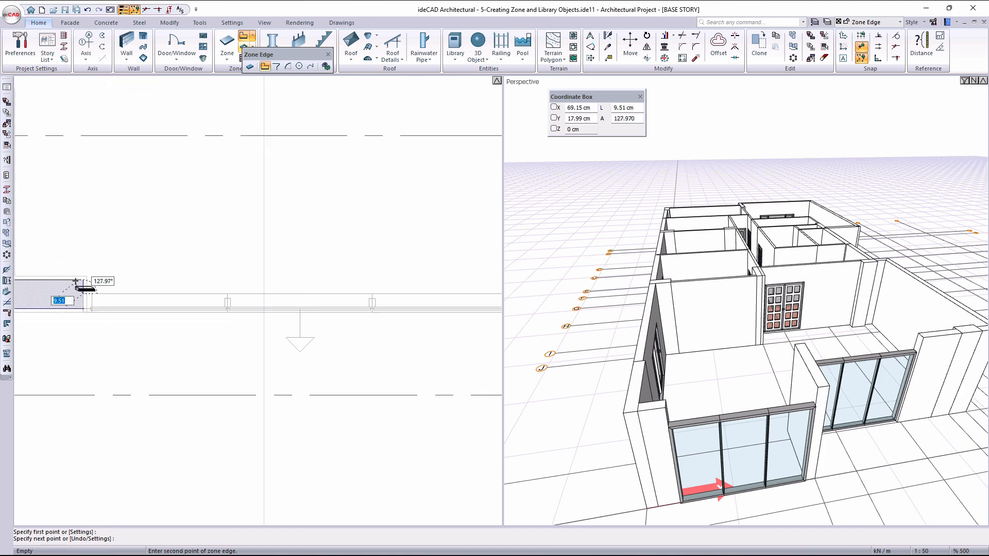
{"action": "scroll", "coordinate": [361, 298], "scroll_direction": "up", "scroll_amount": 6}
{"action": "left_click", "coordinate": [362, 270]}
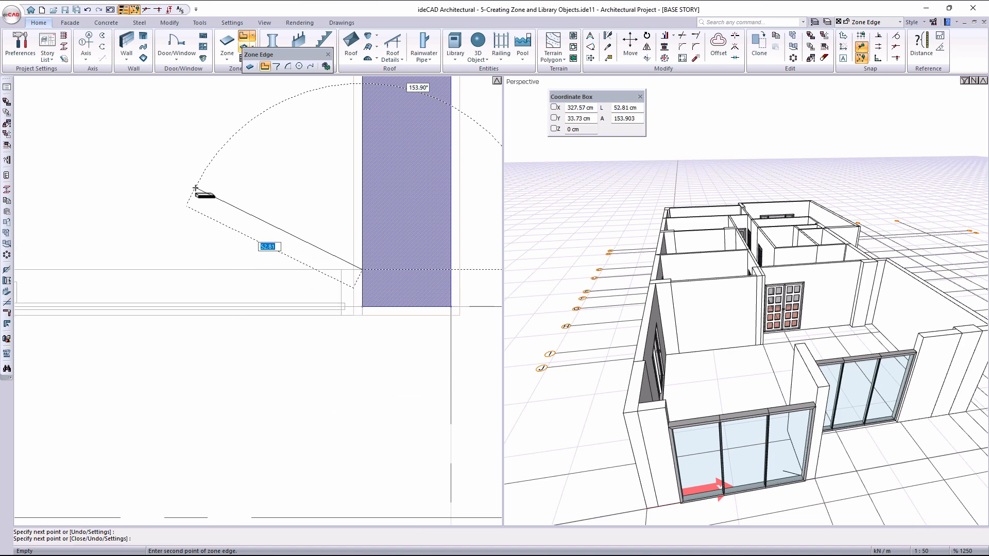
{"action": "key", "text": "Escape"}
{"action": "key", "text": "Escape"}
- Draw a zone edge about 300 cm long along the inner side of the axis K curtain wall, from the column to the adjoining wall's corner
{"action": "scroll", "coordinate": [204, 237], "scroll_direction": "down", "scroll_amount": 2}
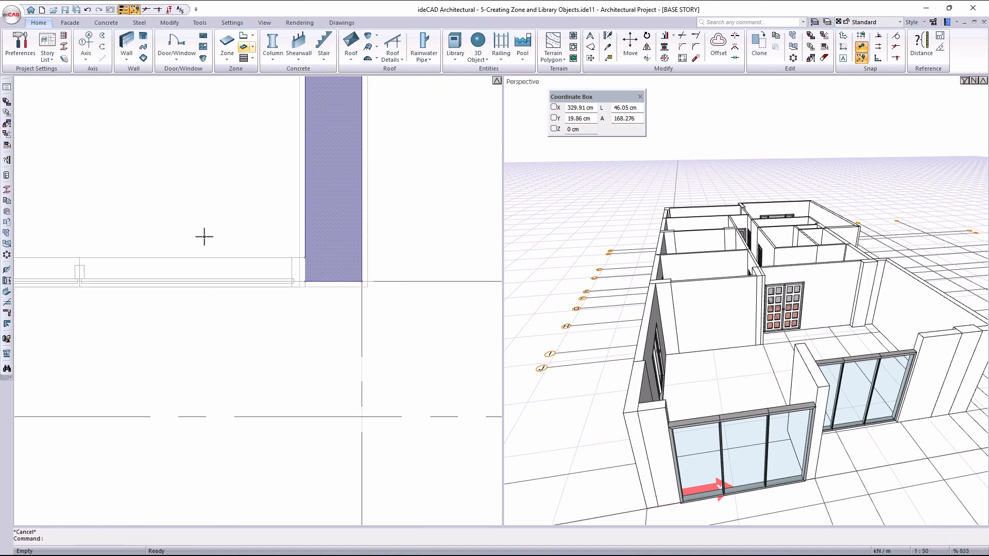
{"action": "scroll", "coordinate": [278, 190], "scroll_direction": "down", "scroll_amount": 1}
{"action": "middle_click_drag", "start_coordinate": [278, 190], "coordinate": [184, 283]}
{"action": "middle_click_drag", "start_coordinate": [250, 146], "coordinate": [226, 232]}
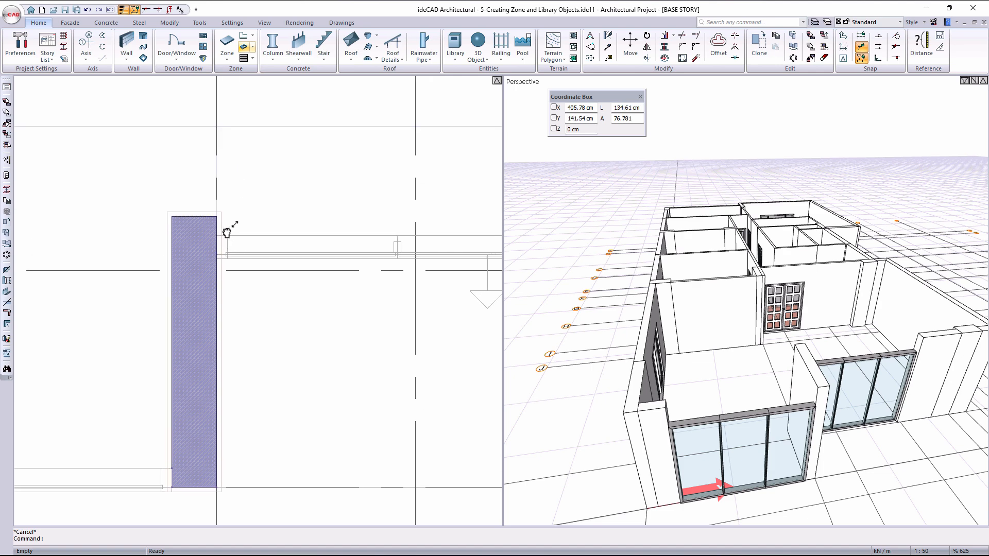
{"action": "scroll", "coordinate": [261, 208], "scroll_direction": "up", "scroll_amount": 4}
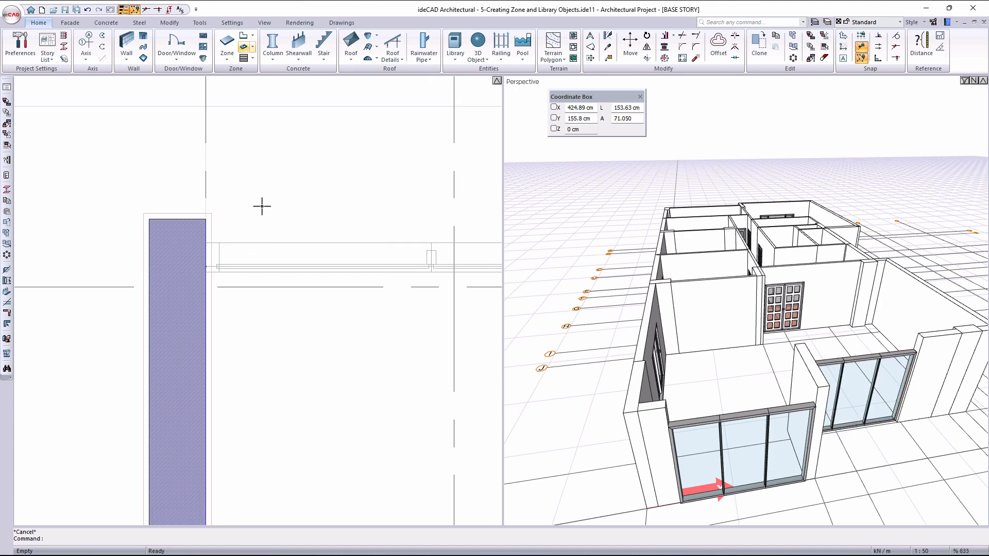
{"action": "key", "text": "Return"}
{"action": "left_click", "coordinate": [163, 267]}
{"action": "scroll", "coordinate": [211, 257], "scroll_direction": "down", "scroll_amount": 1}
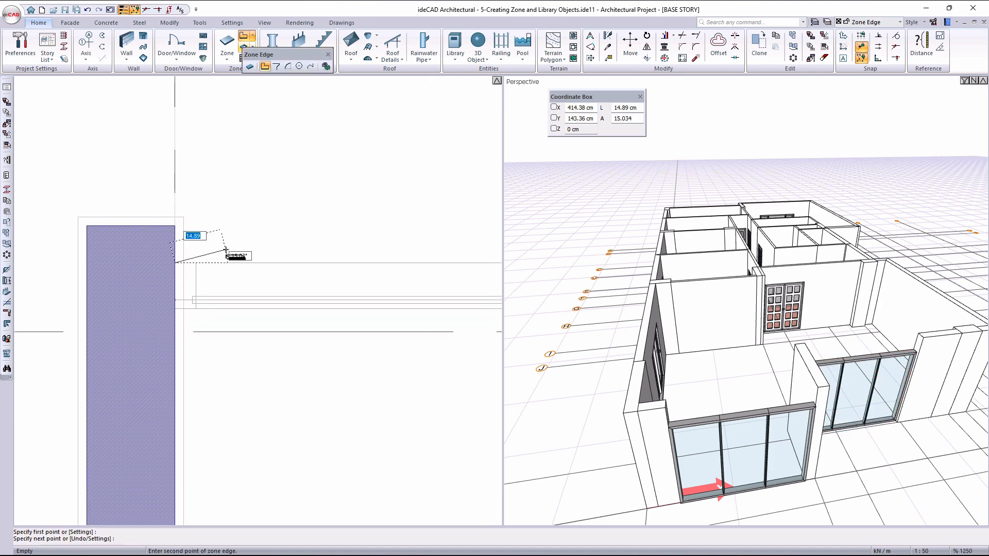
{"action": "scroll", "coordinate": [226, 250], "scroll_direction": "down", "scroll_amount": 4}
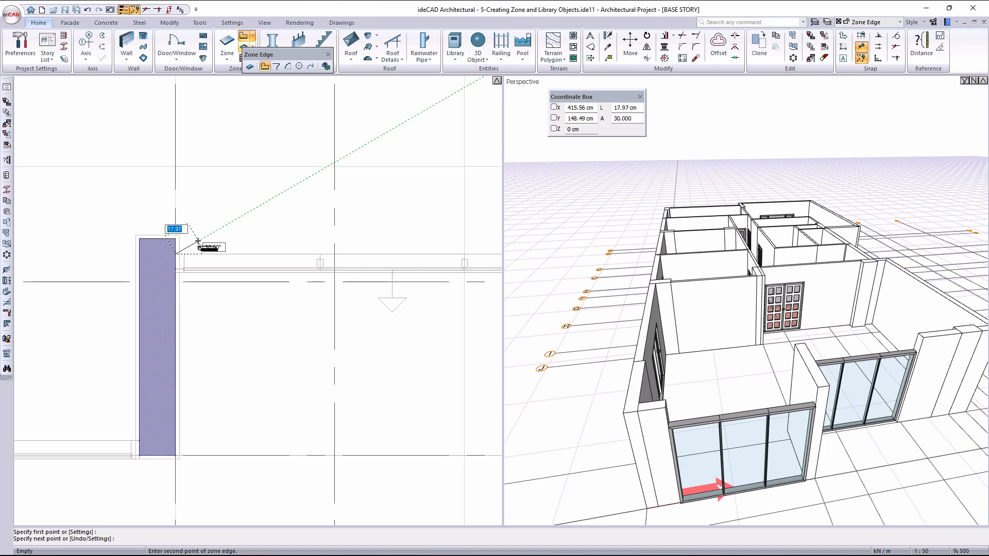
{"action": "middle_click_drag", "start_coordinate": [286, 231], "coordinate": [110, 222]}
{"action": "middle_click_drag", "start_coordinate": [409, 220], "coordinate": [224, 276]}
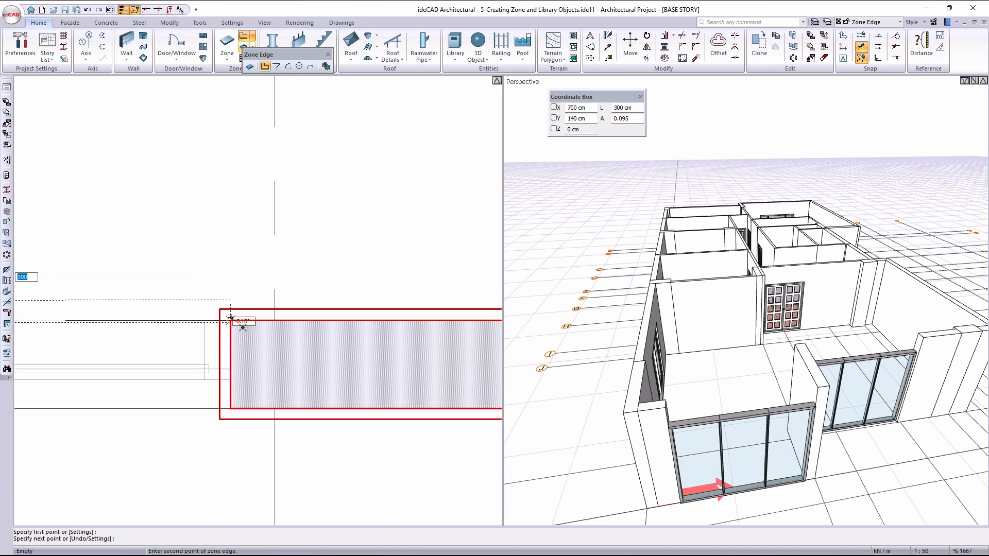
{"action": "left_click", "coordinate": [222, 314]}
{"action": "scroll", "coordinate": [222, 314], "scroll_direction": "up", "scroll_amount": 1}
{"action": "key", "text": "Escape"}
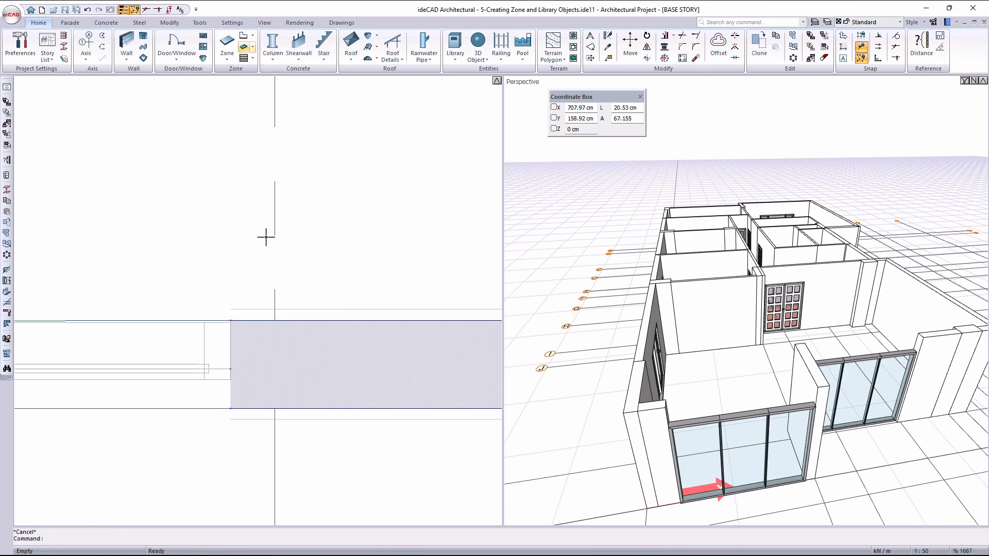
- Place a zone with its text in the large room enclosed by the two curtain walls
{"action": "scroll", "coordinate": [310, 266], "scroll_direction": "down", "scroll_amount": 8}
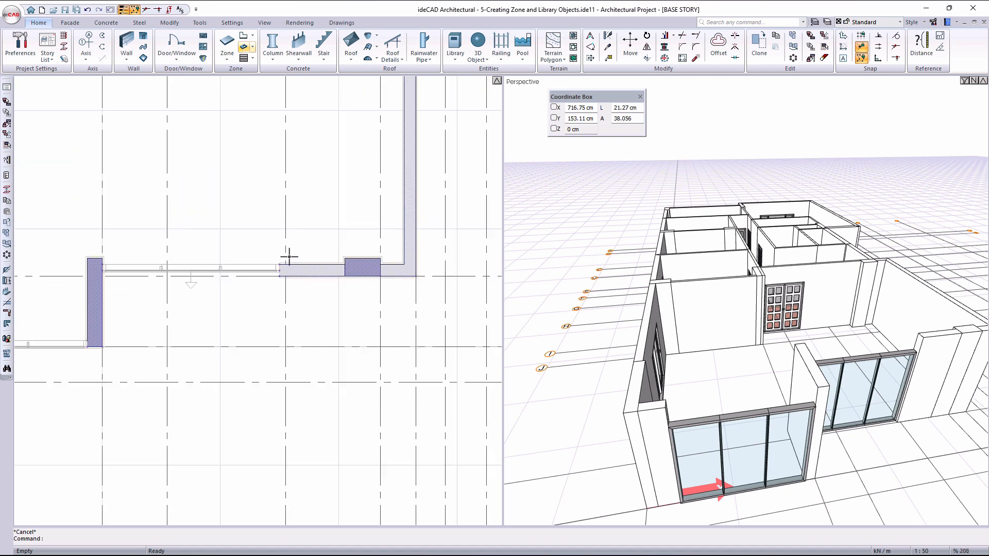
{"action": "middle_click_drag", "start_coordinate": [333, 320], "coordinate": [260, 335]}
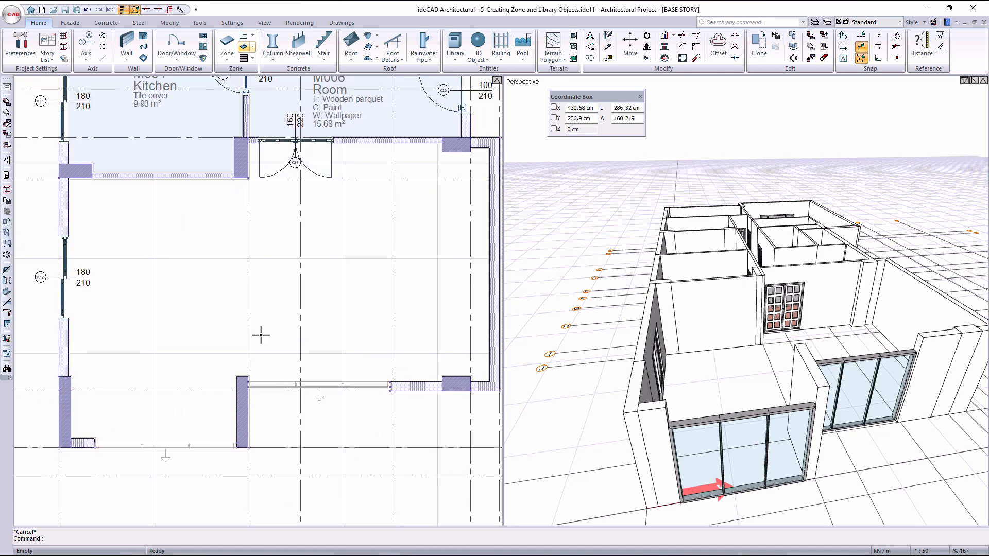
{"action": "scroll", "coordinate": [242, 309], "scroll_direction": "down", "scroll_amount": 1}
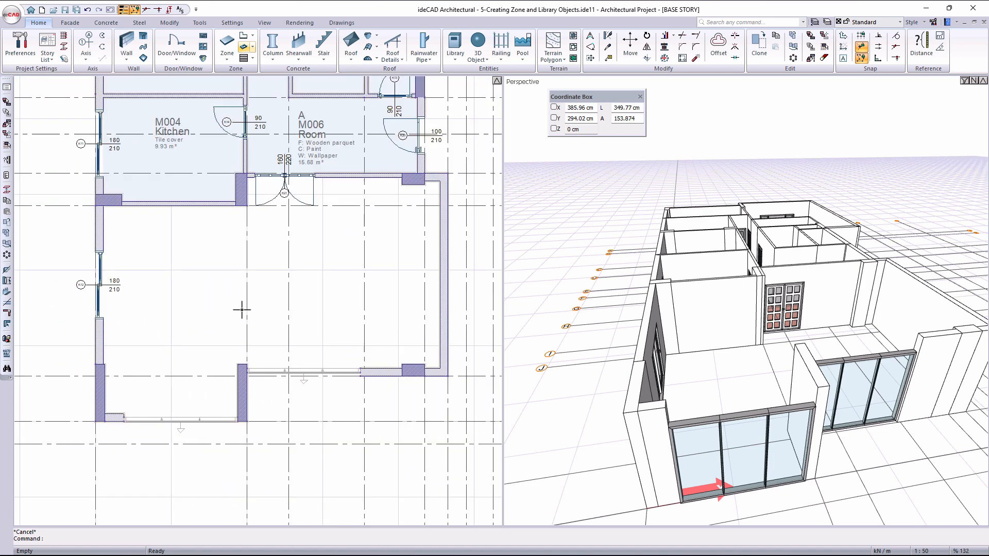
{"action": "left_click", "coordinate": [227, 44]}
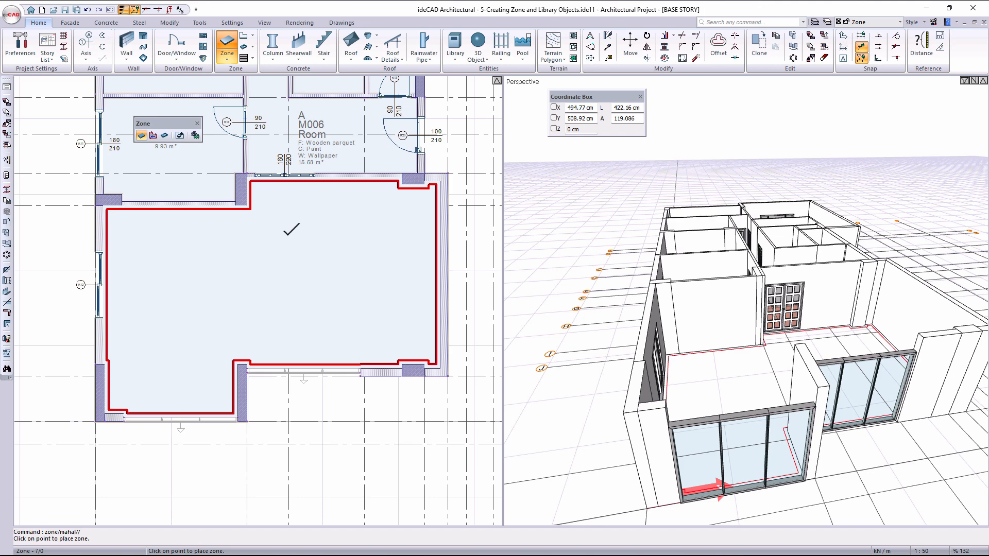
{"action": "left_click", "coordinate": [269, 252]}
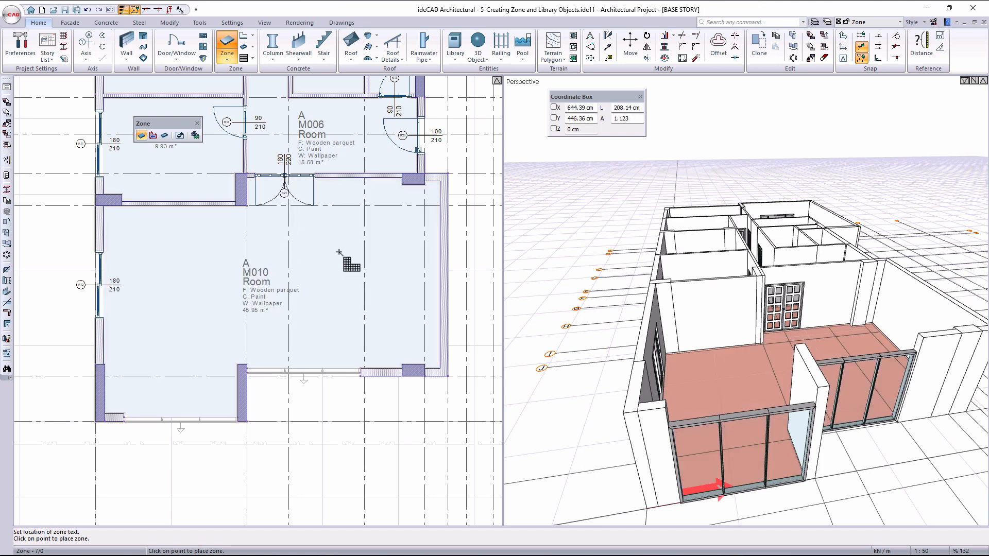
{"action": "key", "text": "Escape"}
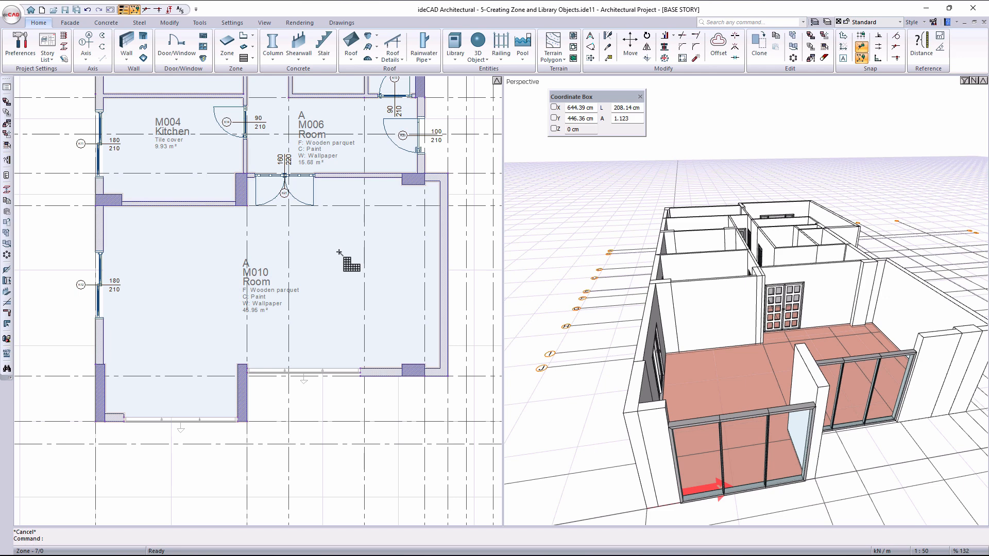
{"action": "scroll", "coordinate": [329, 196], "scroll_direction": "up", "scroll_amount": 4}
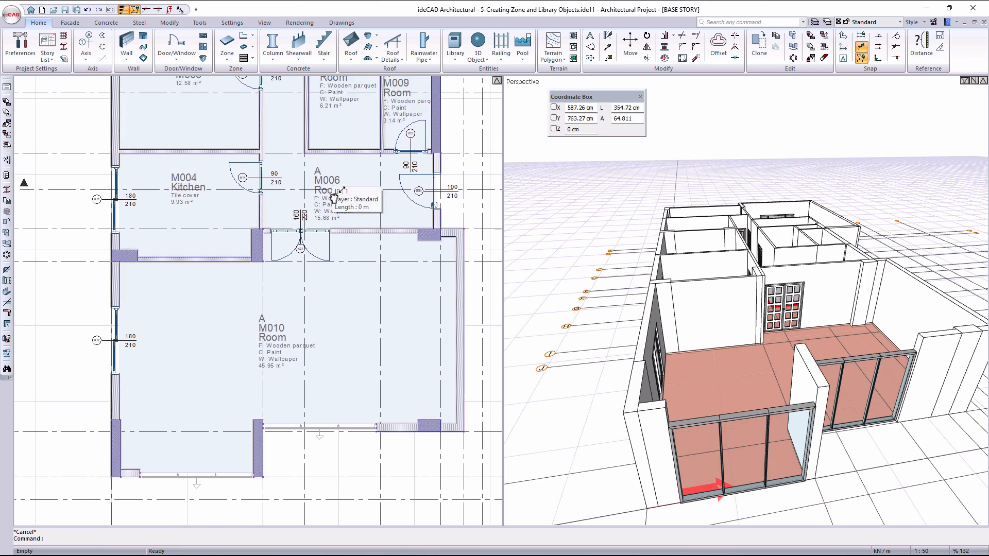
- Draw a zone edge 200 cm long across zone M006, from the corner of zone M008's walls straight down to the double-door wall
{"action": "scroll", "coordinate": [335, 237], "scroll_direction": "up", "scroll_amount": 2}
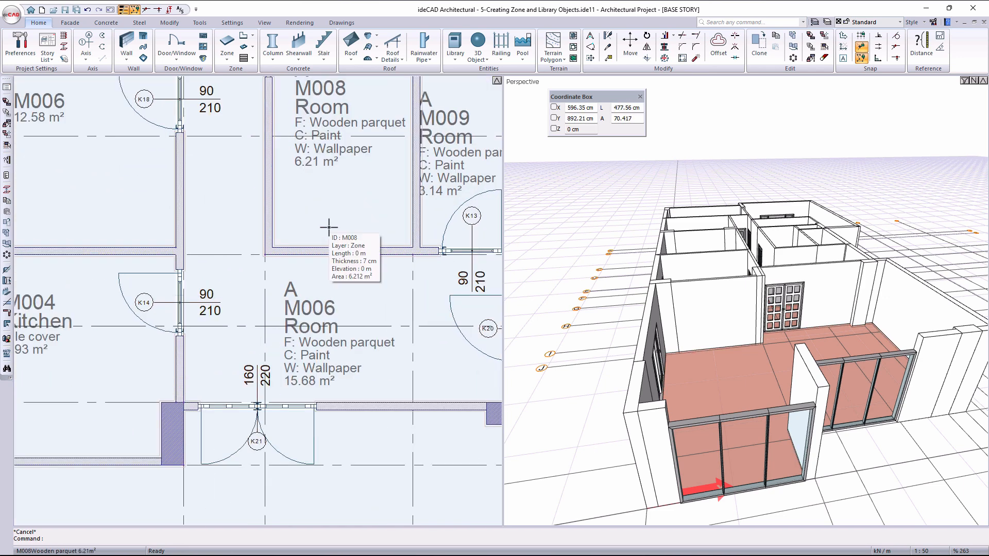
{"action": "scroll", "coordinate": [329, 227], "scroll_direction": "up", "scroll_amount": 1}
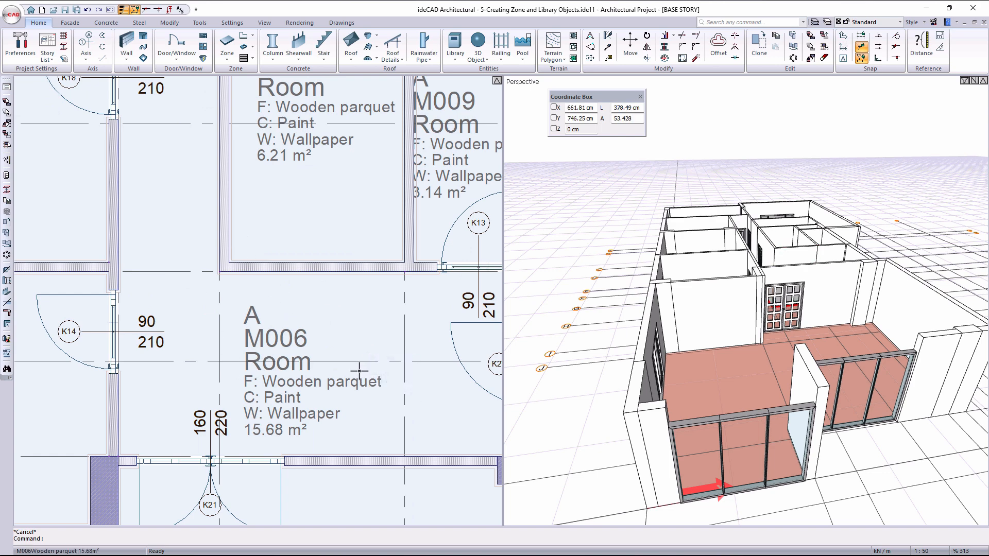
{"action": "middle_click_drag", "start_coordinate": [358, 362], "coordinate": [359, 278]}
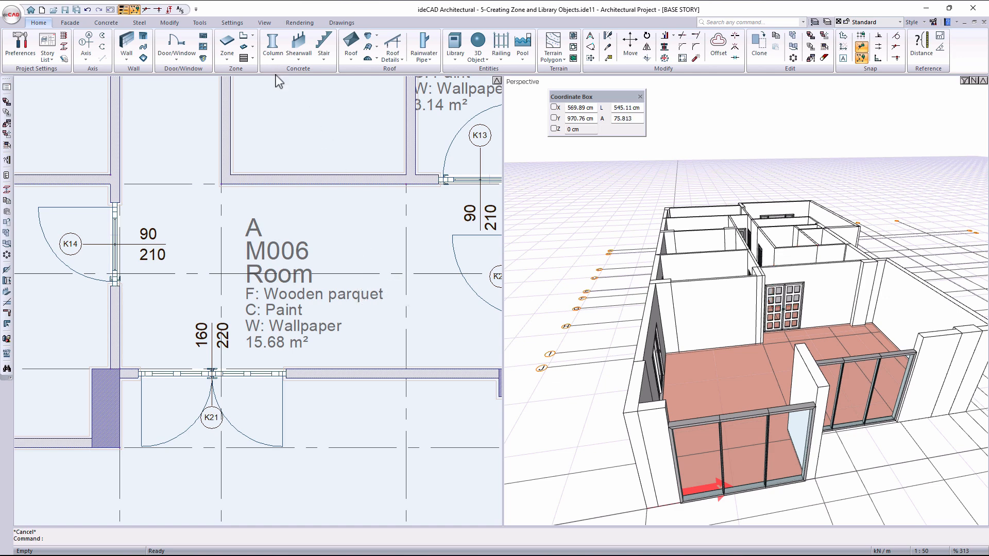
{"action": "left_click", "coordinate": [243, 35]}
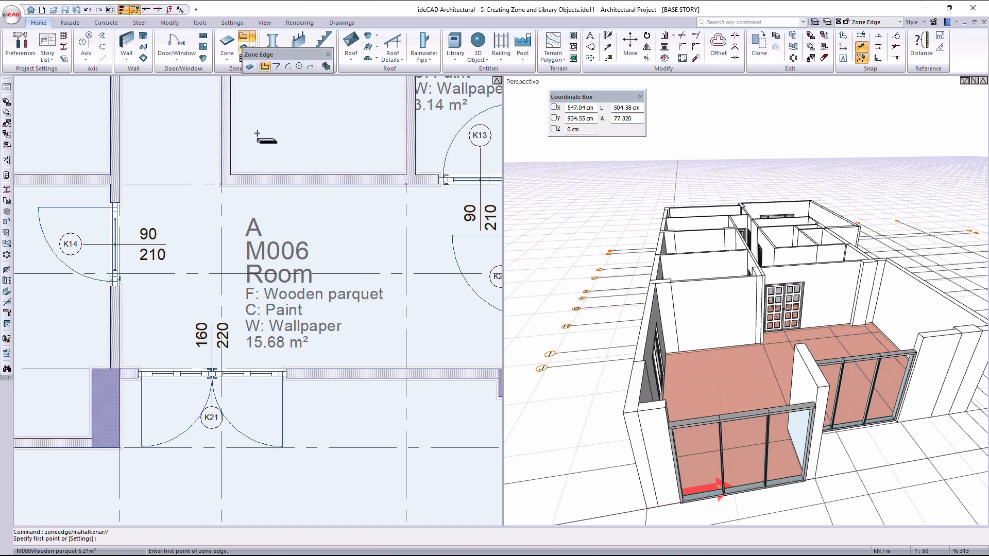
{"action": "left_click", "coordinate": [223, 185]}
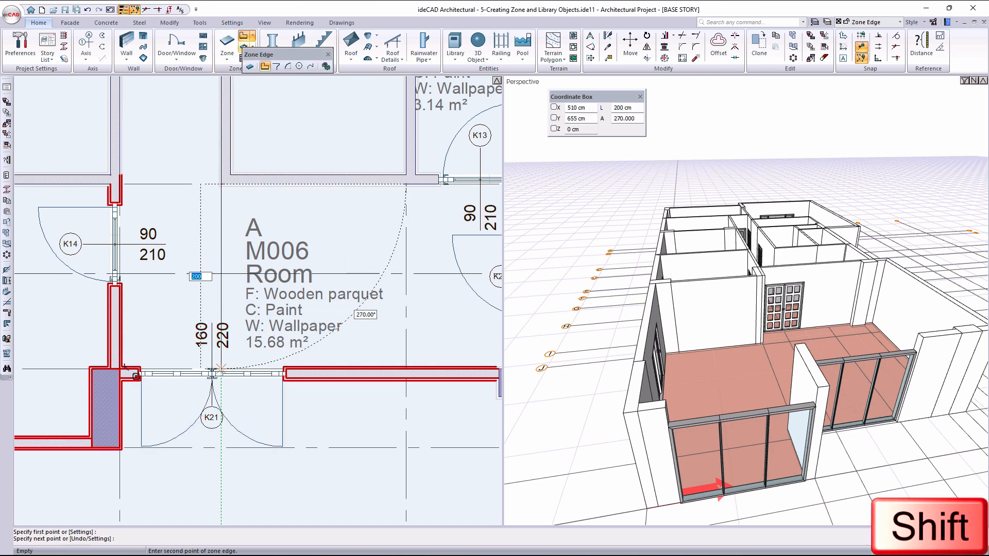
{"action": "left_click", "coordinate": [222, 368], "text": "shift"}
{"action": "key", "text": "Escape"}
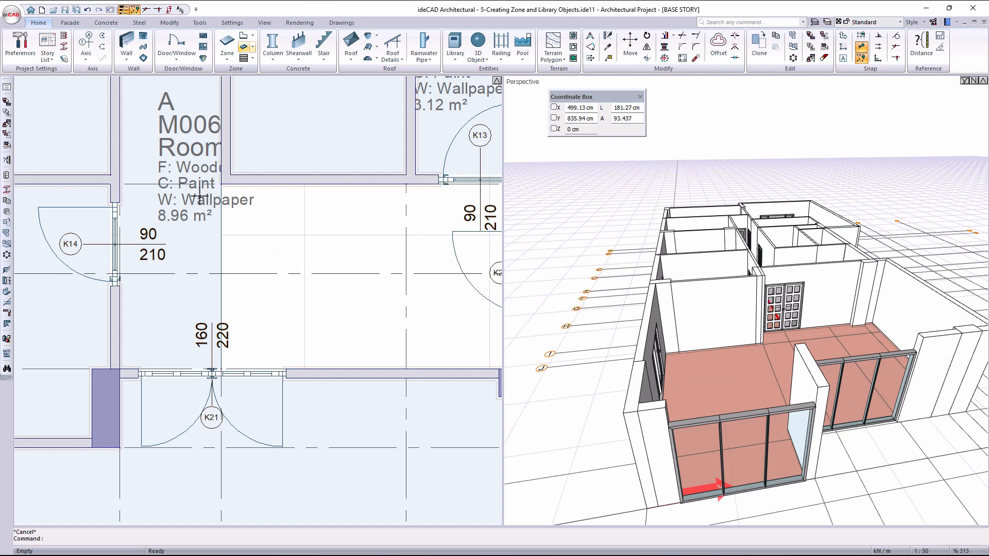
- Set the zone name of the corridor zone M006 to Hall
{"action": "middle_click_drag", "start_coordinate": [196, 201], "coordinate": [186, 362]}
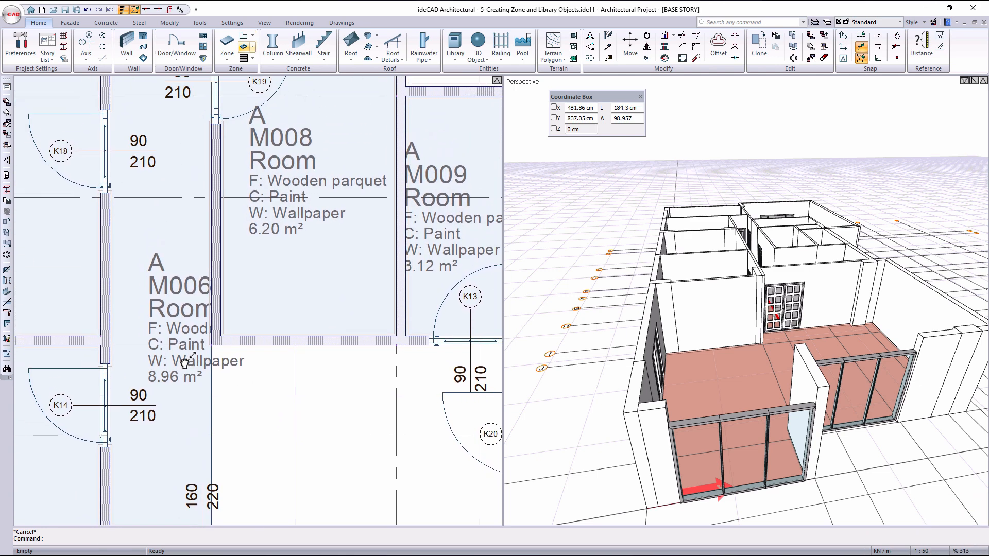
{"action": "double_click", "coordinate": [168, 266]}
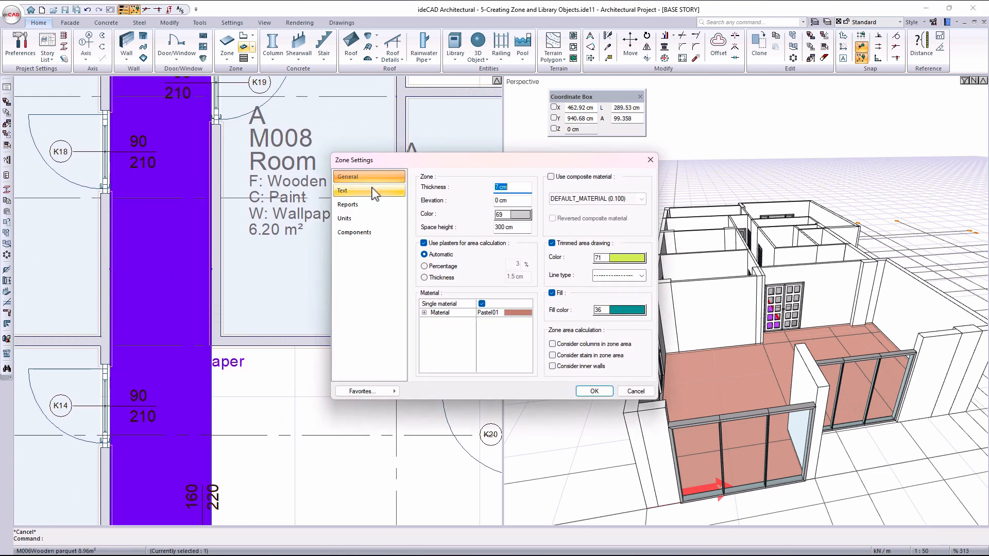
{"action": "left_click", "coordinate": [371, 191]}
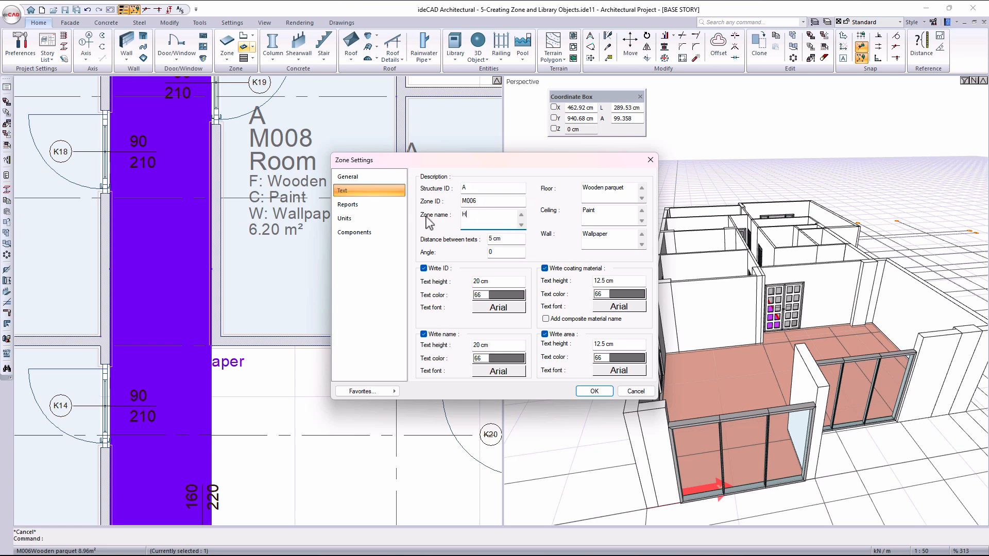
{"action": "left_click", "coordinate": [594, 391]}
- Place a zone in the empty area between the hall and the outer door, and set its zone name to Entrance
{"action": "left_click", "coordinate": [227, 47]}
{"action": "middle_click_drag", "start_coordinate": [357, 396], "coordinate": [281, 289]}
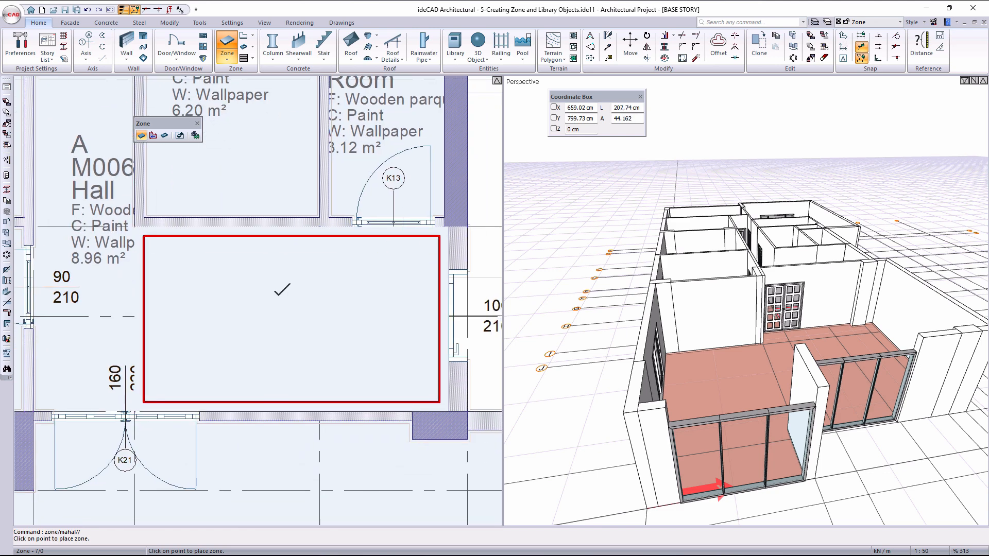
{"action": "left_click", "coordinate": [280, 289]}
{"action": "key", "text": "Escape"}
{"action": "left_click", "coordinate": [304, 301]}
{"action": "double_click", "coordinate": [305, 300]}
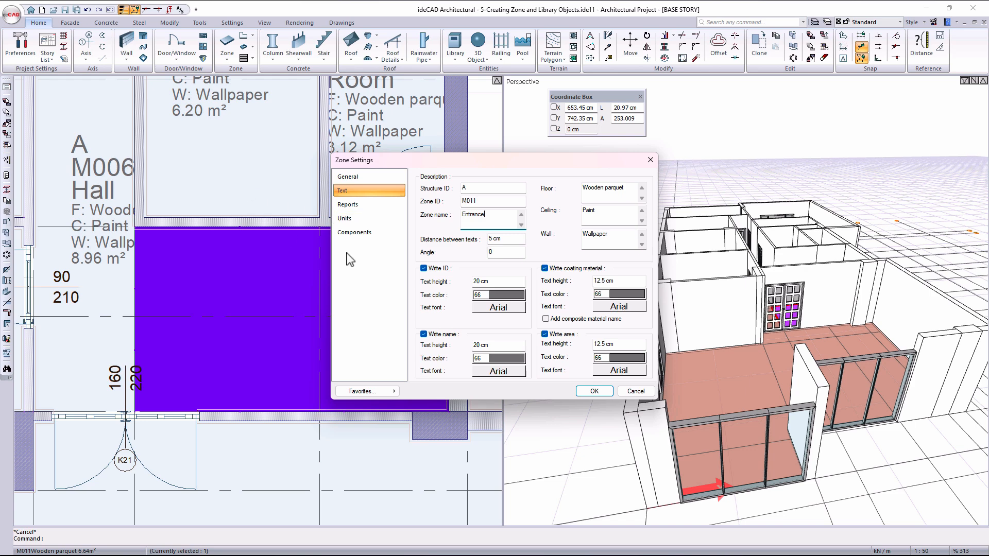
{"action": "left_click", "coordinate": [594, 391]}
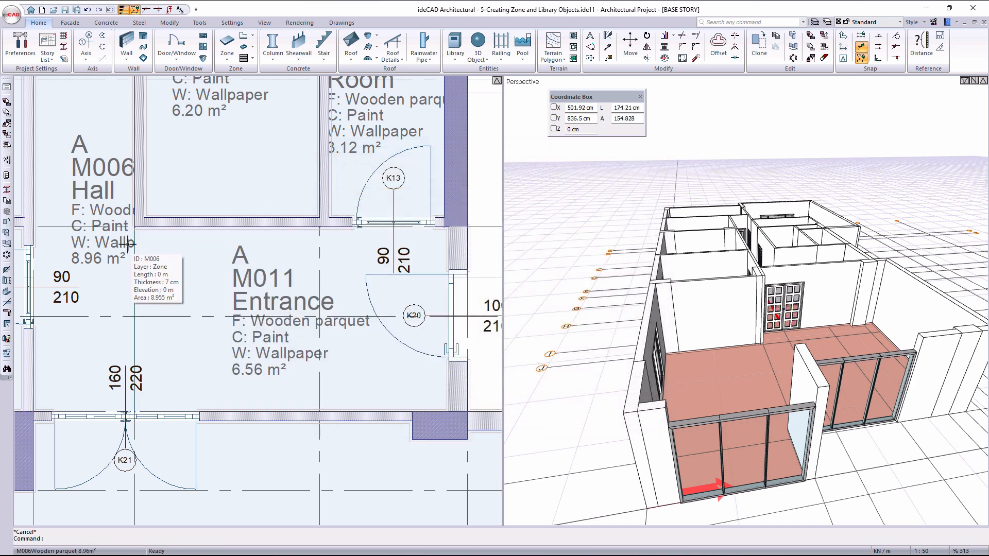
- Cut a rectangular zone hole in the large room's zone M010, between the axis 1 window and the zone's text
{"action": "scroll", "coordinate": [126, 244], "scroll_direction": "down", "scroll_amount": 6}
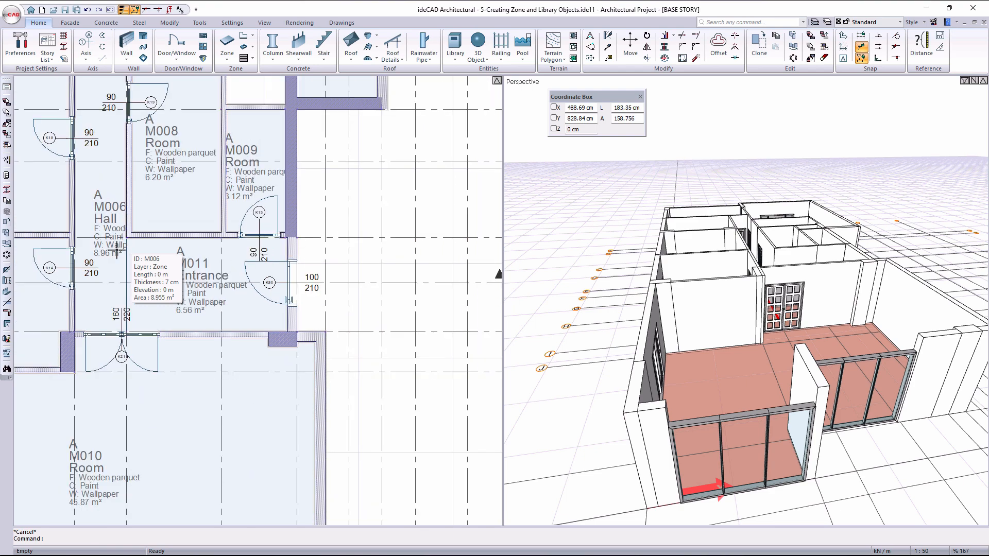
{"action": "scroll", "coordinate": [240, 304], "scroll_direction": "up", "scroll_amount": 3}
{"action": "scroll", "coordinate": [240, 304], "scroll_direction": "up", "scroll_amount": 4}
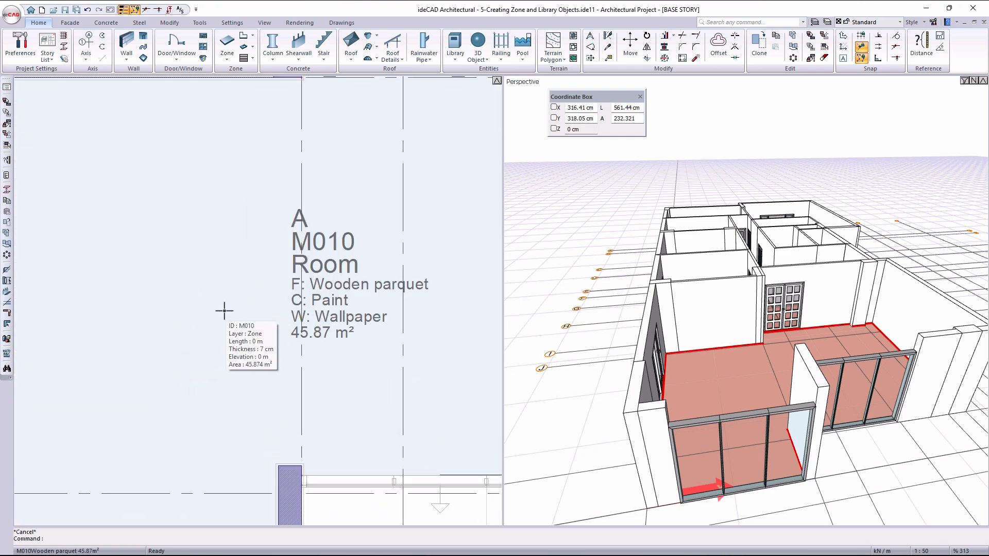
{"action": "left_click", "coordinate": [243, 50]}
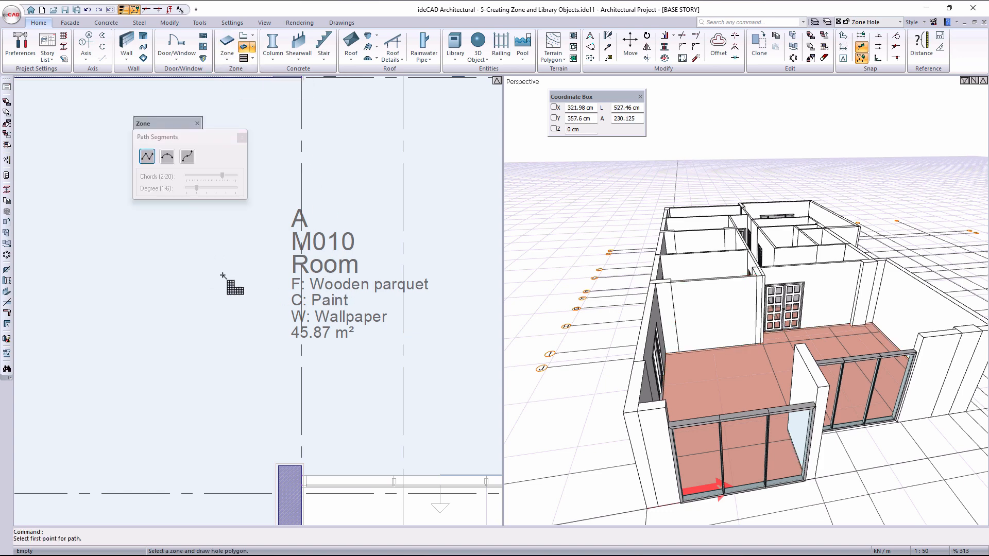
{"action": "middle_click_drag", "start_coordinate": [157, 307], "coordinate": [271, 316]}
{"action": "left_click", "coordinate": [189, 280]}
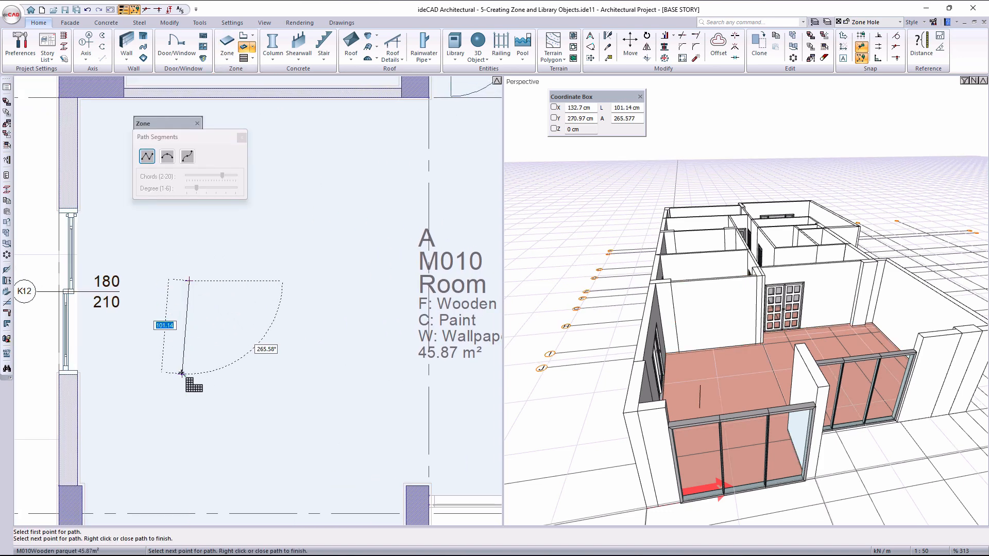
{"action": "left_click", "coordinate": [189, 353], "text": "shift"}
{"action": "left_click", "coordinate": [352, 353]}
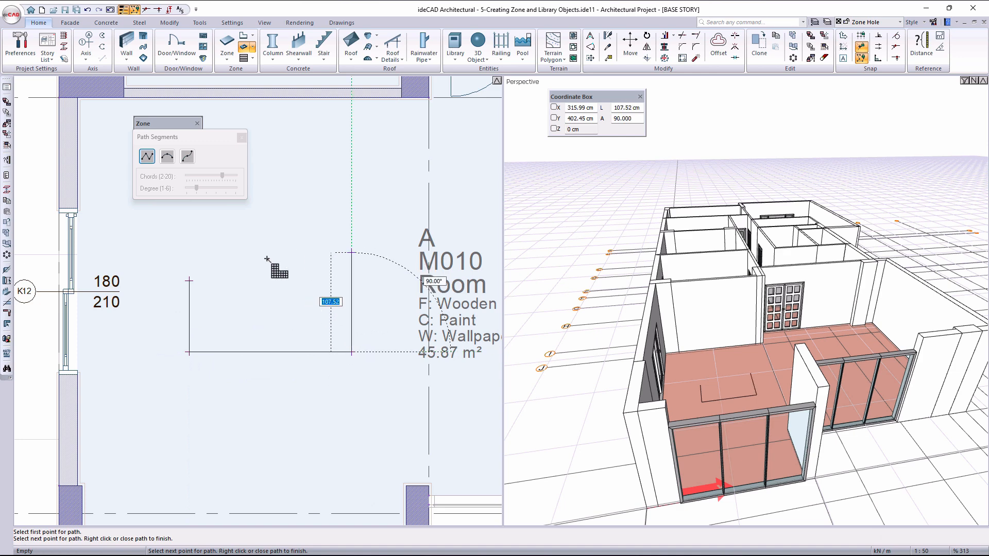
{"action": "left_click", "coordinate": [191, 281], "text": "shift"}
{"action": "left_click", "coordinate": [190, 280]}
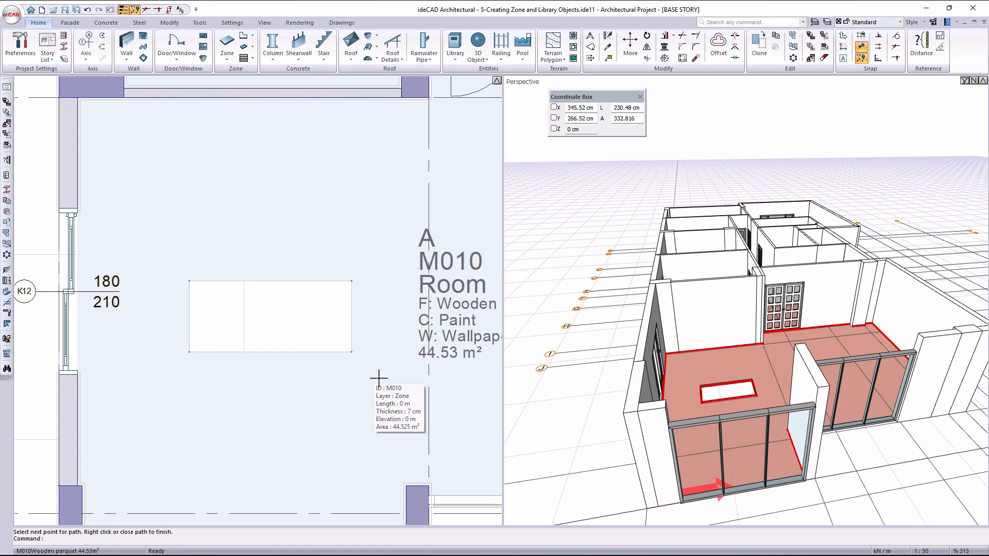
{"action": "middle_click_drag", "start_coordinate": [430, 375], "coordinate": [337, 325]}
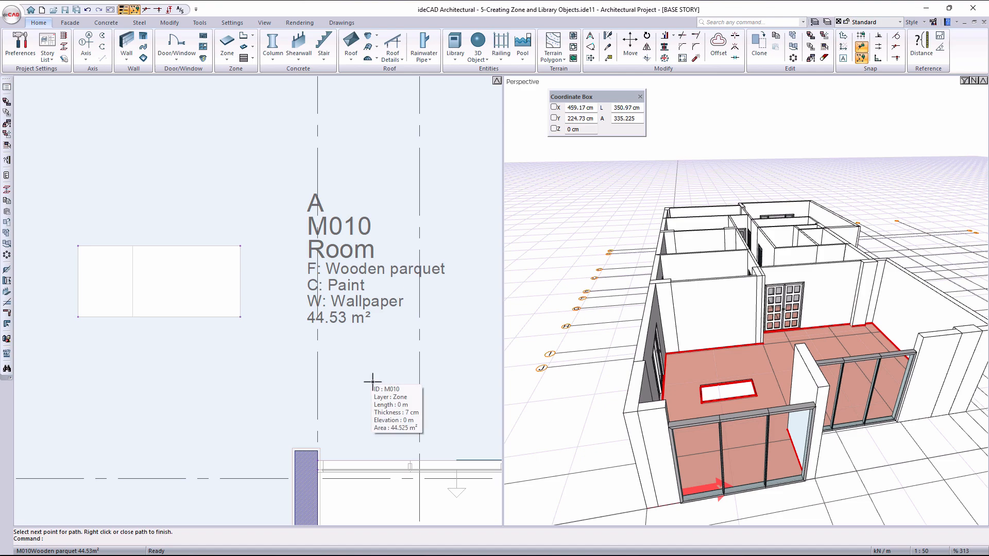
{"action": "scroll", "coordinate": [372, 381], "scroll_direction": "down", "scroll_amount": 2}
{"action": "scroll", "coordinate": [372, 381], "scroll_direction": "down", "scroll_amount": 7}
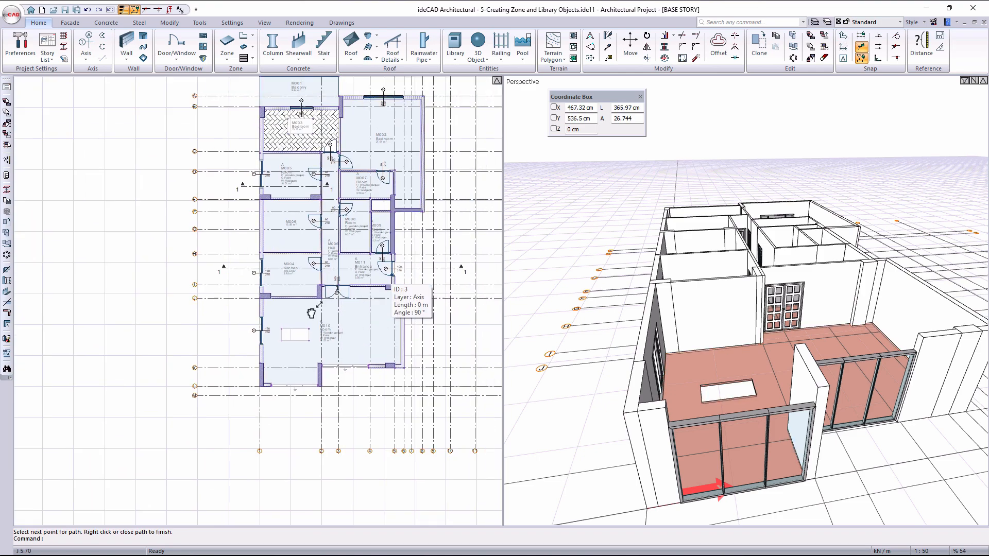
{"action": "scroll", "coordinate": [257, 329], "scroll_direction": "up", "scroll_amount": 2}
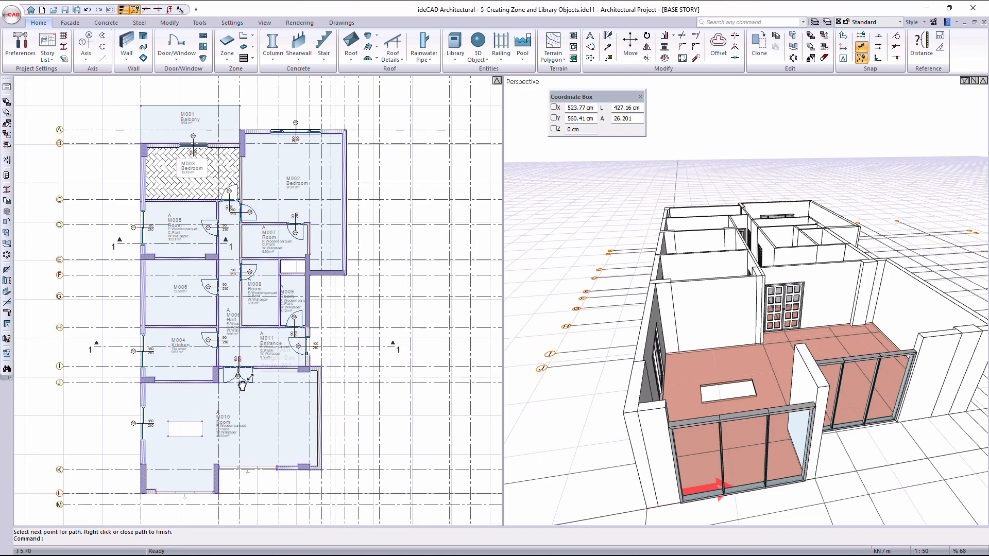